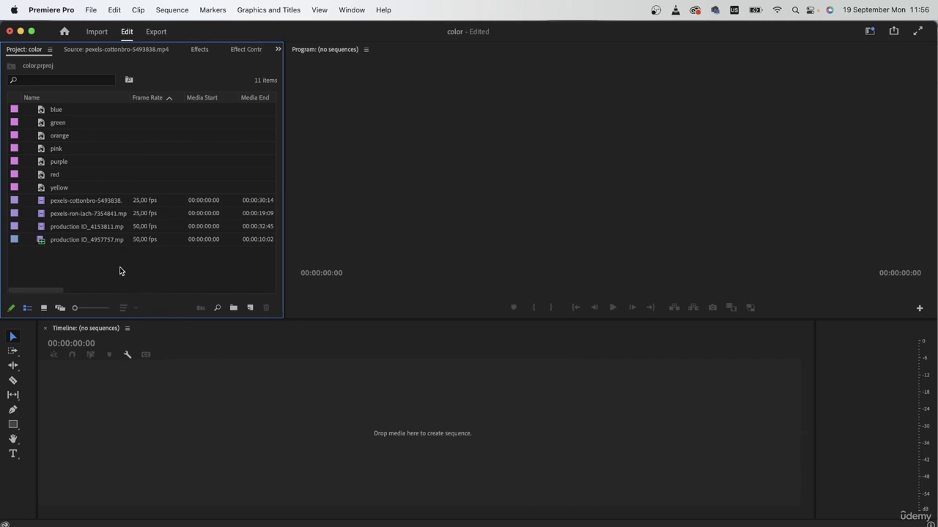
- Preview pexels-cottonbro-5493838.mp4 in the Source monitor, scrubbing to the two women embracing by a window
left_click(84, 197)
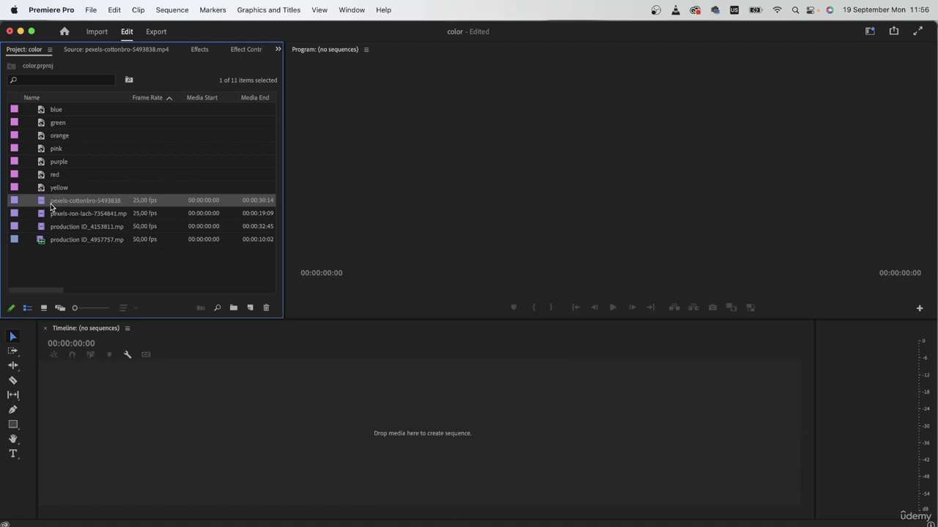
left_click(89, 58)
left_click_drag(50, 292, 242, 303)
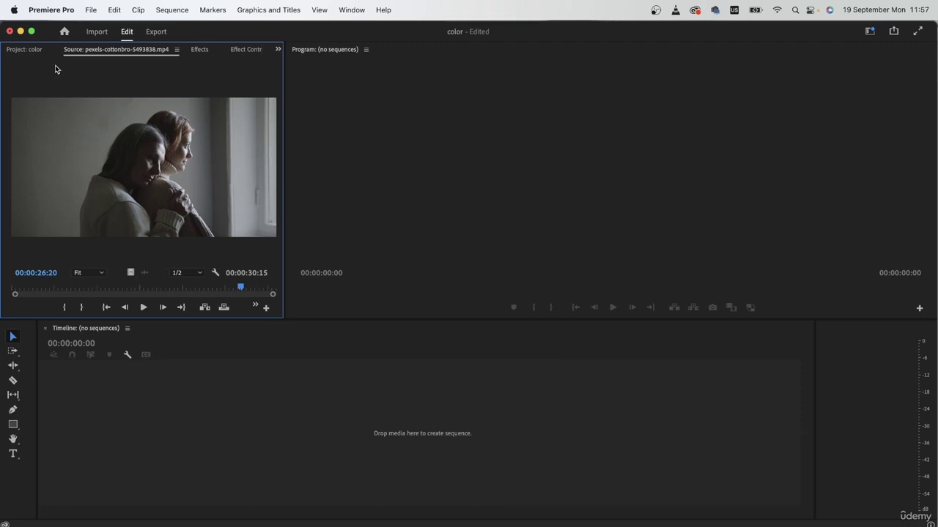
- Create a sequence from the cottonbro clip and select the colour mattes through the blue one
left_click_drag(95, 147, 167, 357)
left_click(81, 188)
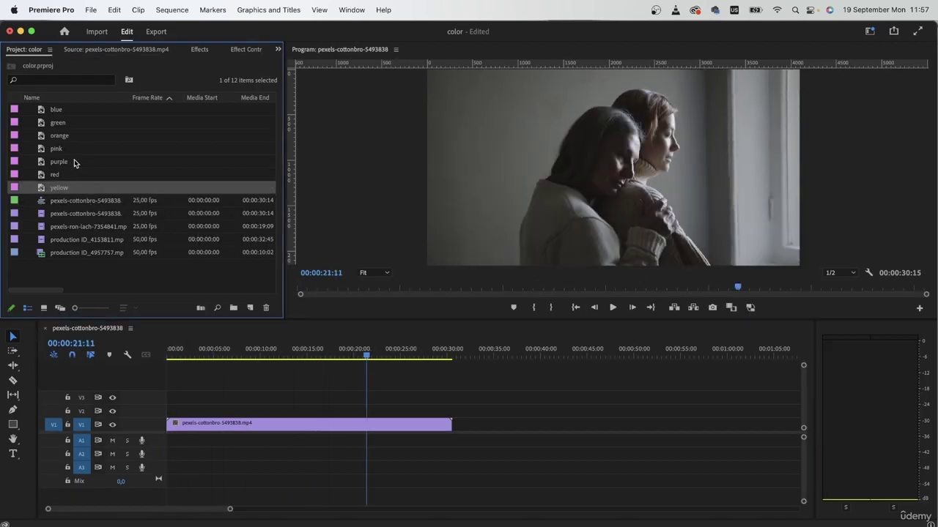
left_click(70, 111, "shift")
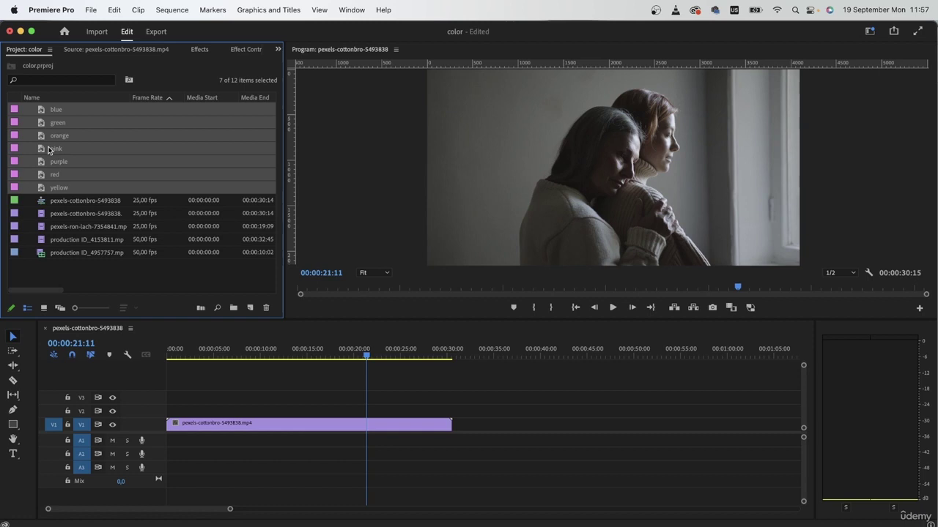
left_click(168, 291)
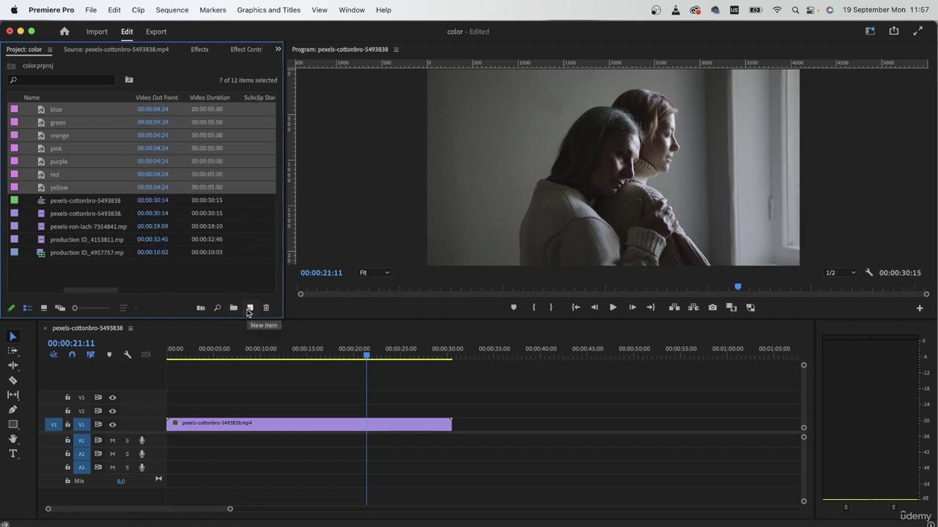
- Start a new dark red colour matte, then cancel it at the name dialog
left_click(250, 308)
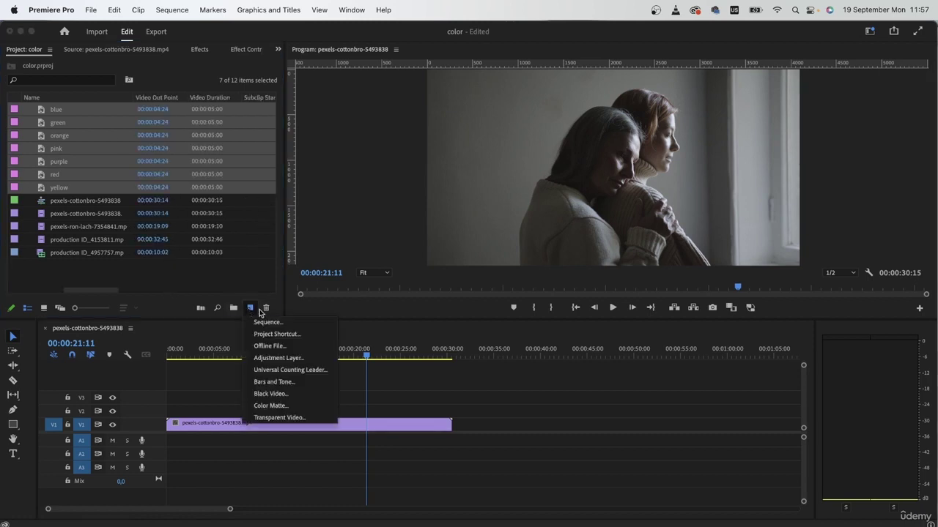
left_click(304, 405)
left_click(529, 323)
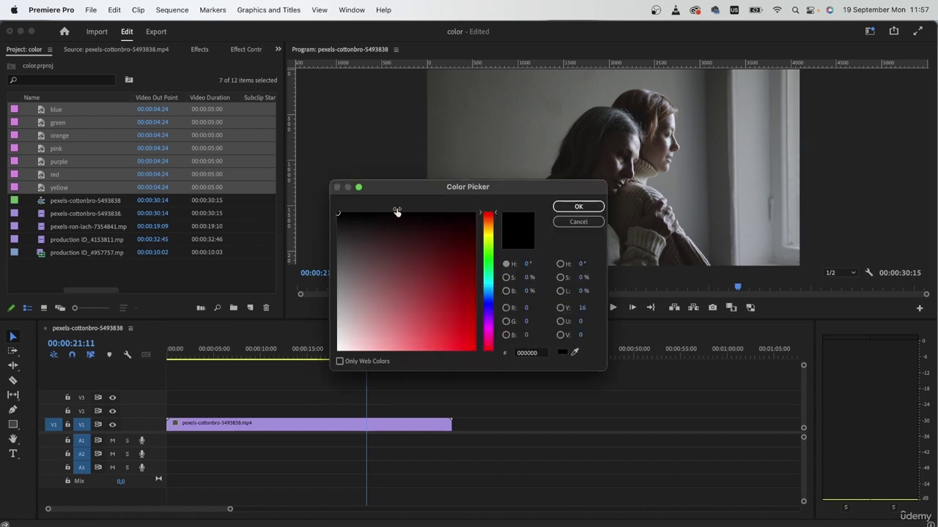
left_click_drag(431, 261, 456, 282)
left_click(578, 207)
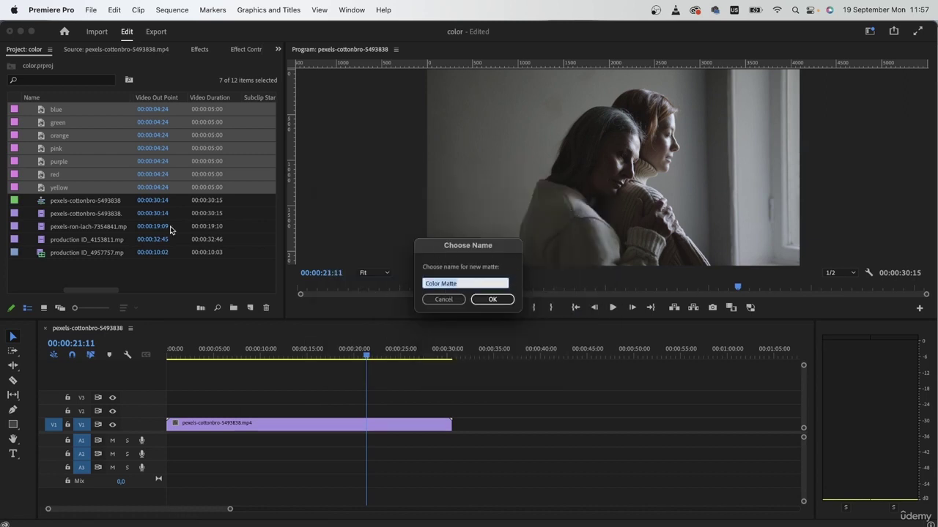
left_click(443, 299)
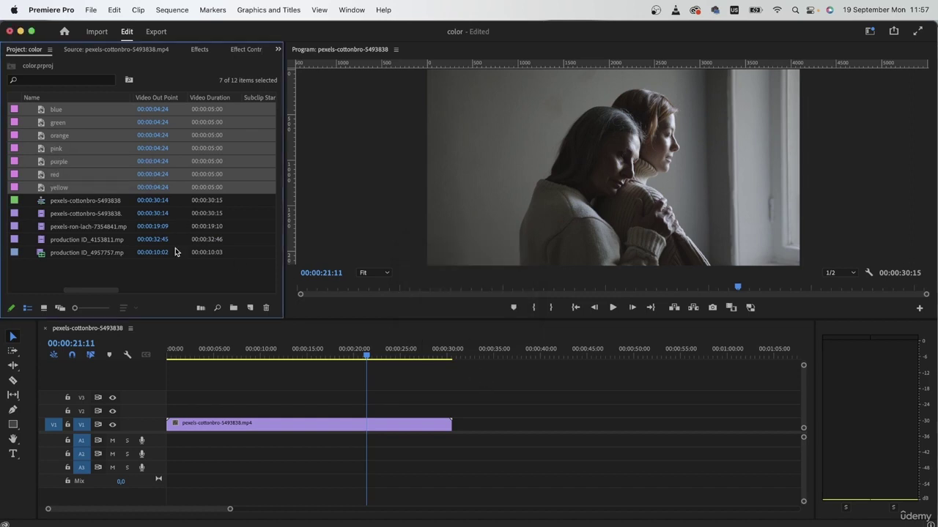
- Drop the blue matte after the footage, then lift it onto V2 over the clip's final seconds
left_click(116, 278)
left_click(62, 112)
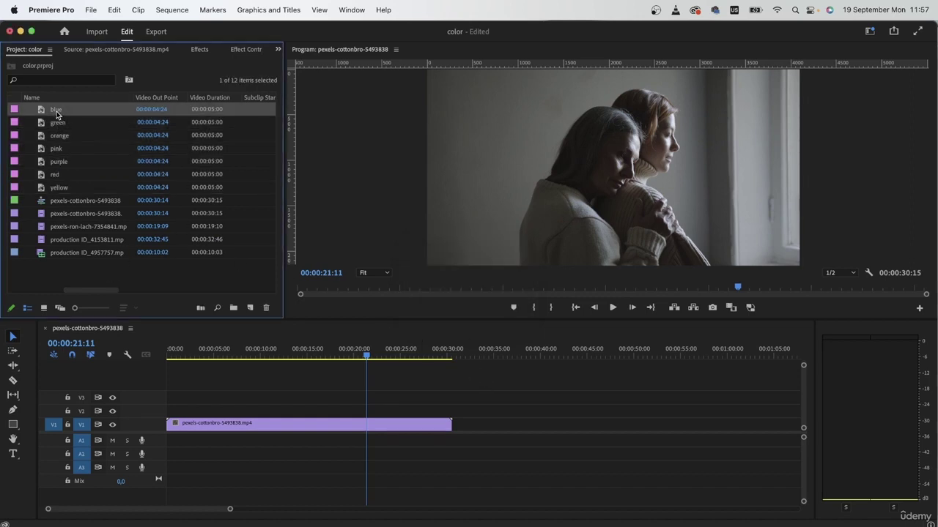
left_click_drag(94, 121, 487, 425)
left_click(496, 354)
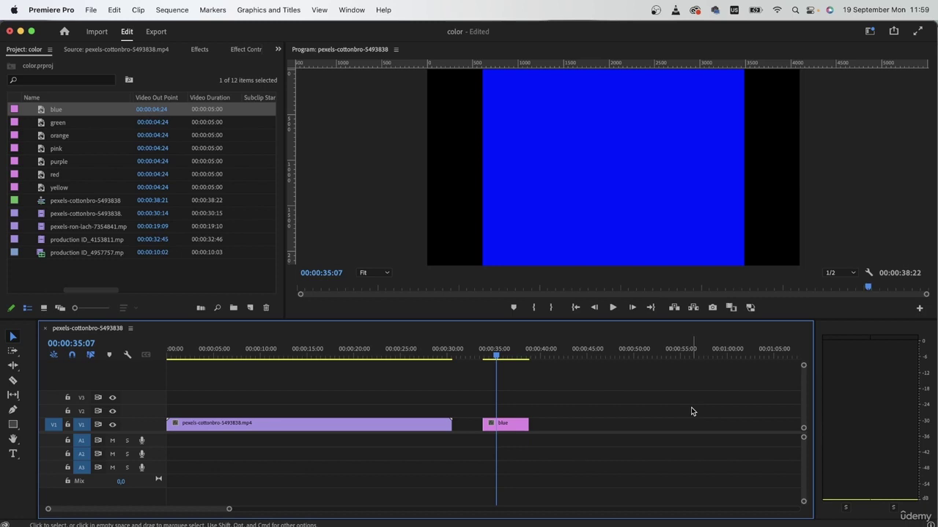
left_click_drag(518, 425, 450, 410)
left_click(384, 351)
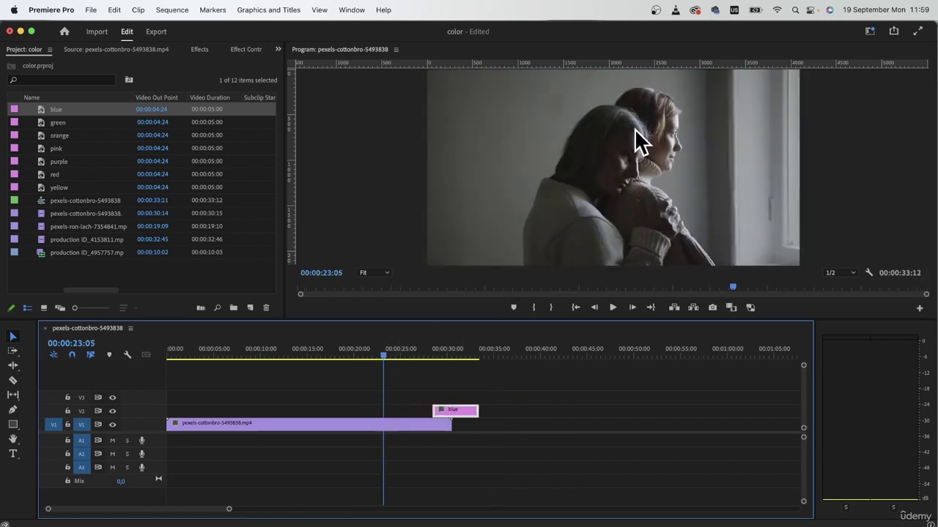
- Slide the blue matte under the playhead and give it Soft Light blending at 36% opacity
left_click_drag(469, 410, 403, 414)
left_click(246, 49)
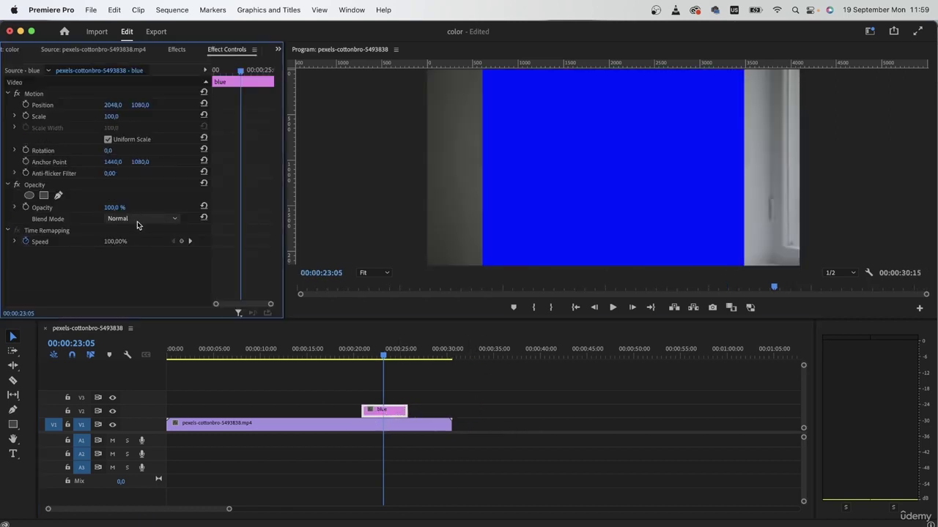
scroll(137, 220, "down", 3)
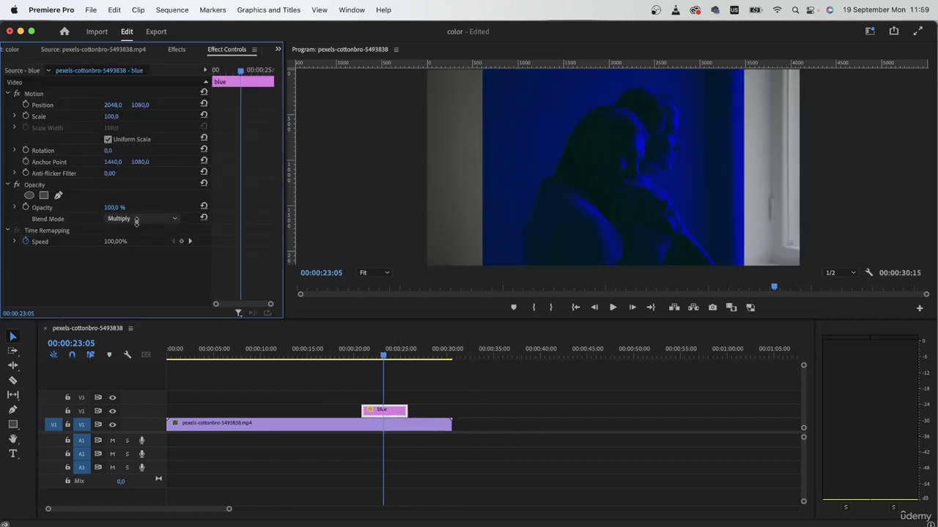
scroll(136, 220, "down", 1)
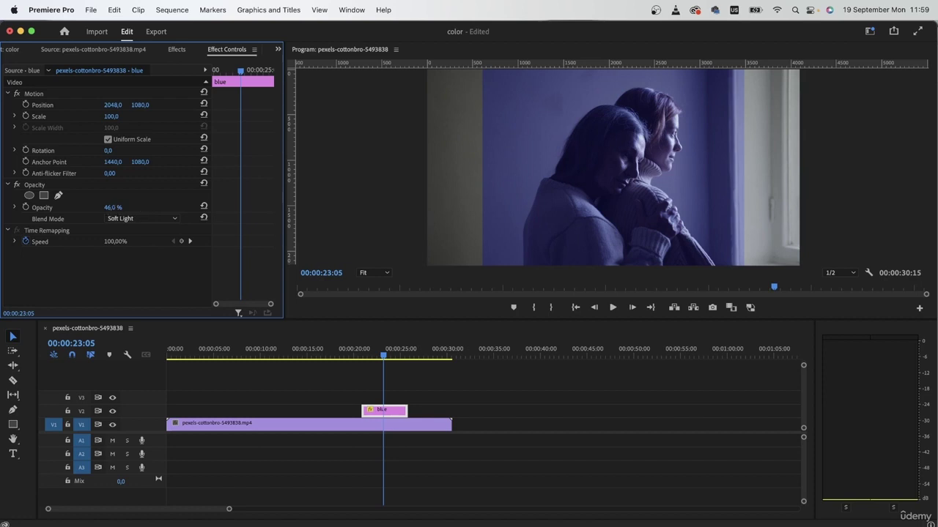
left_click_drag(112, 207, 129, 208)
left_click_drag(113, 207, 107, 208)
- Toggle V2 visibility to compare the tint, then move the blue matte to V3 past the footage
left_click(112, 411)
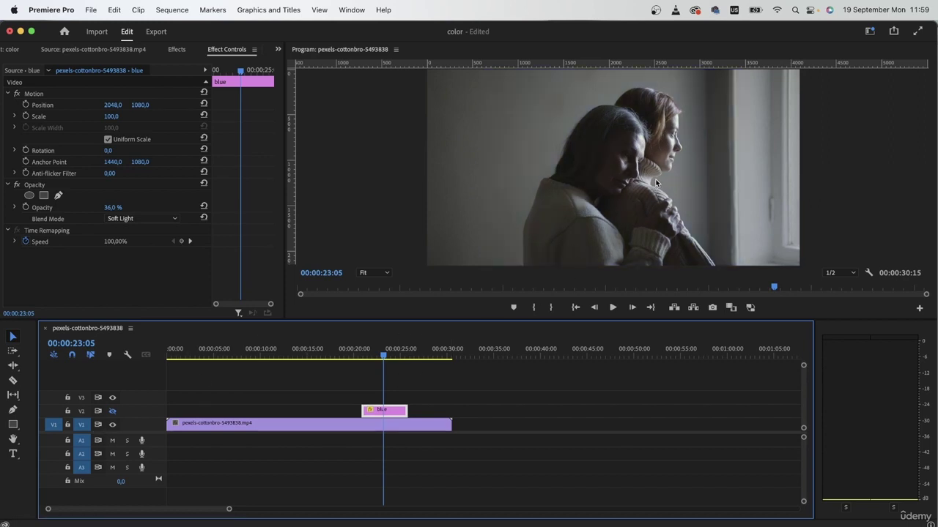
left_click(112, 411)
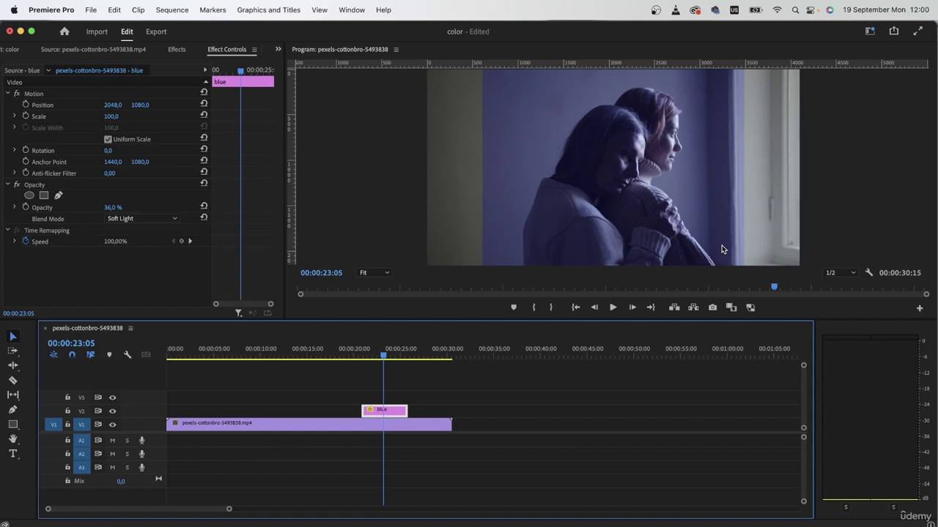
left_click_drag(392, 411, 599, 397)
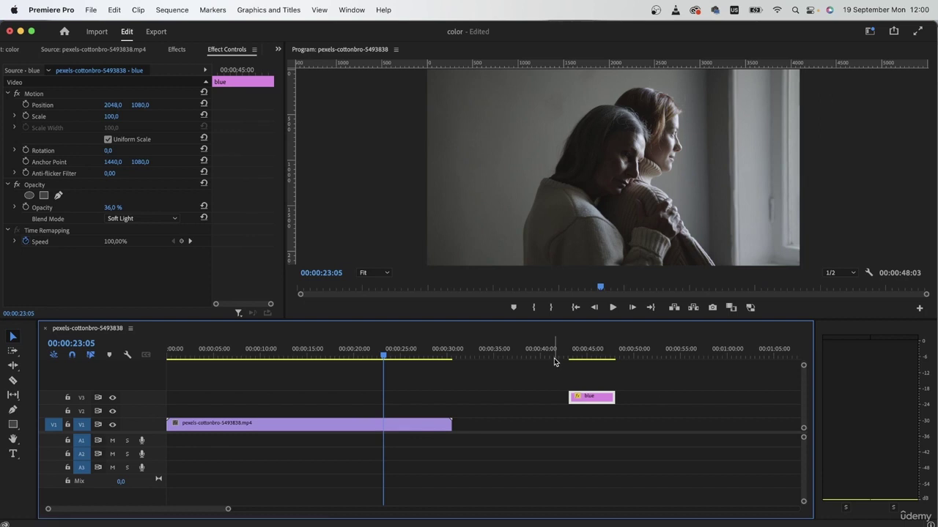
- Drop the green matte on V2 over the footage near 00:00:13, using Soft Light at 31% opacity
left_click(19, 51)
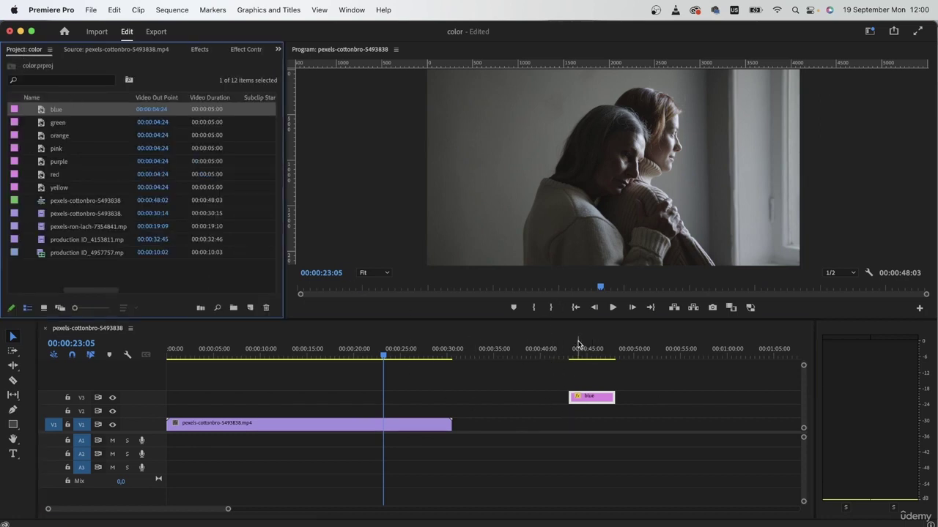
left_click(609, 350)
left_click_drag(608, 350, 592, 350)
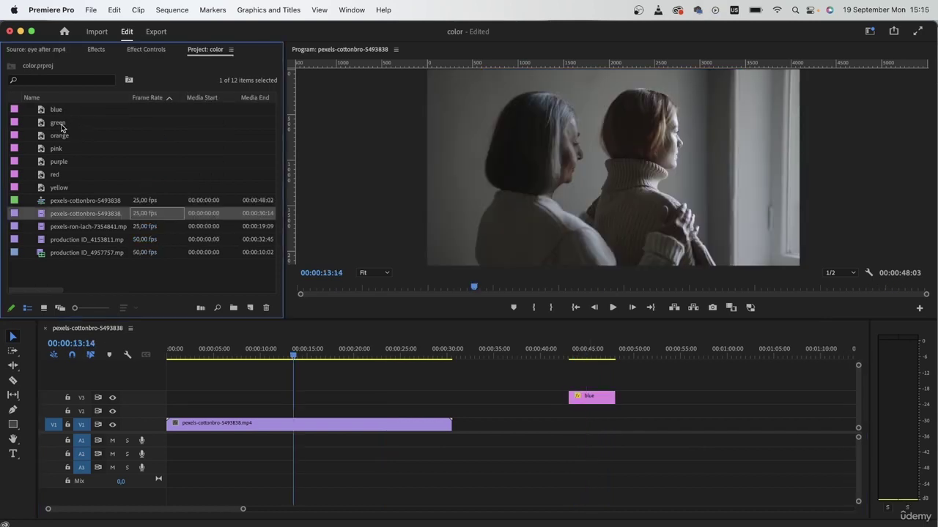
left_click(57, 124)
left_click_drag(57, 124, 303, 414)
left_click(139, 49)
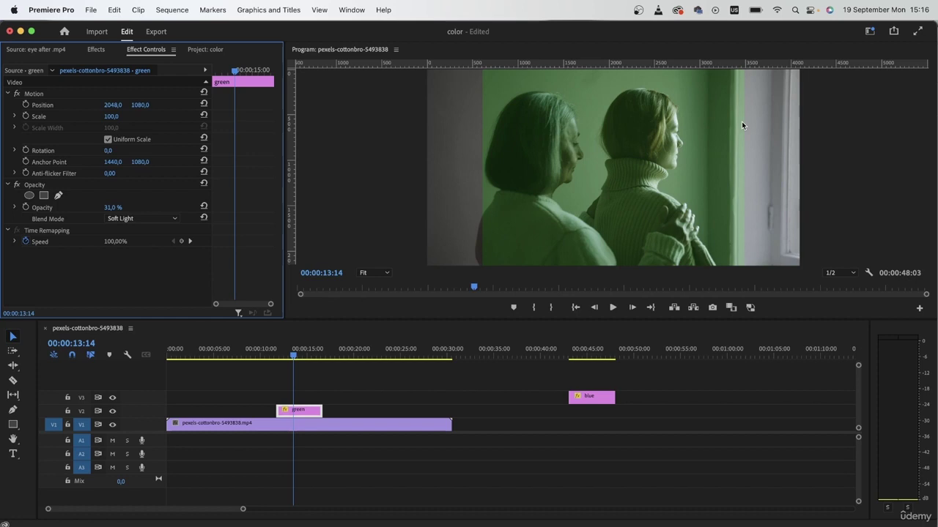
key("space")
left_click(531, 475)
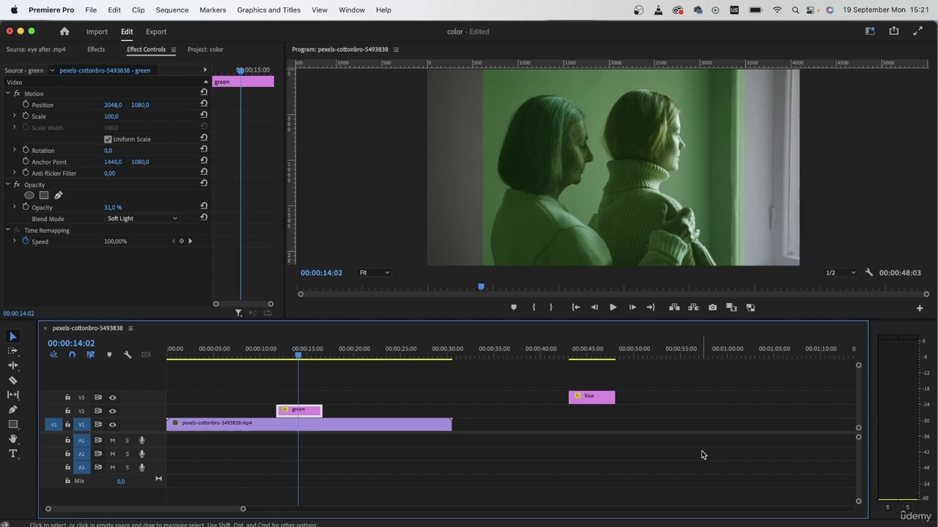
- Add the pexels-ron-lach-7354841 clip to V1 right after the cottonbro clip
left_click(320, 425)
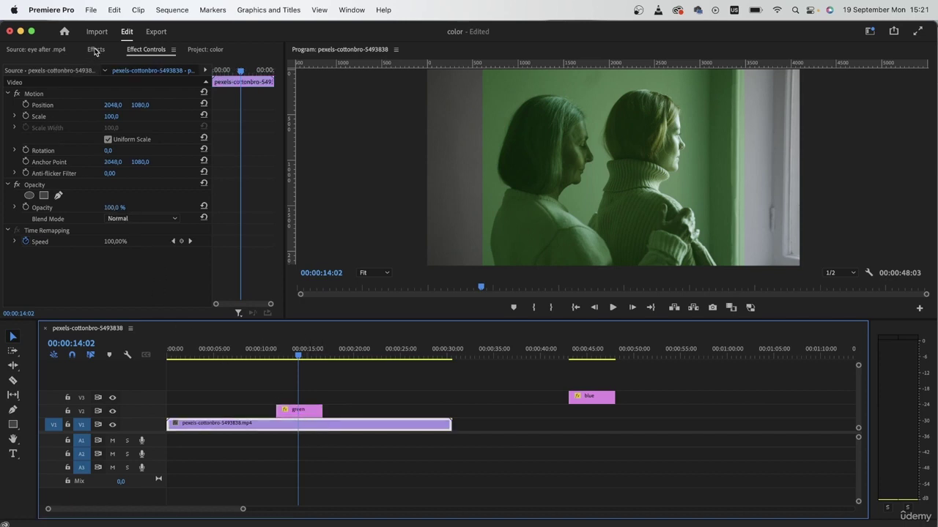
left_click(207, 50)
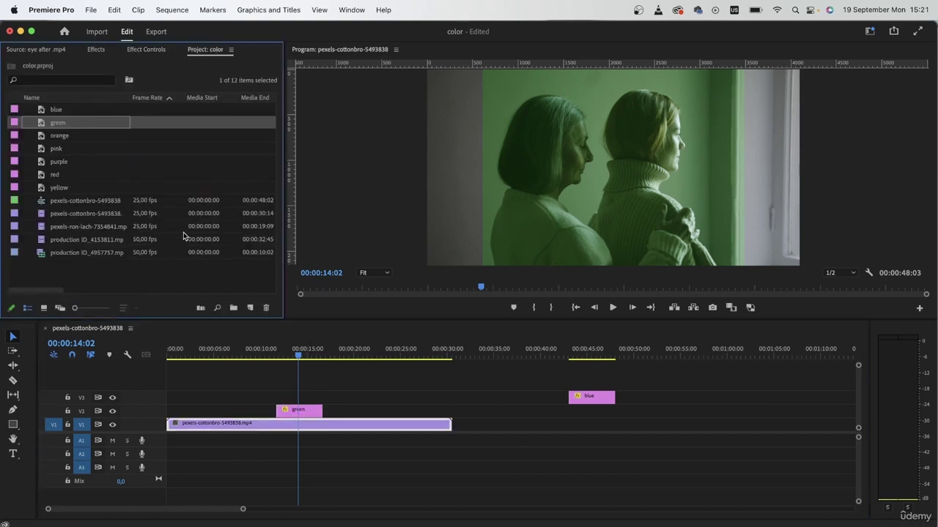
double_click(46, 232)
left_click_drag(169, 253, 480, 425)
left_click(503, 356)
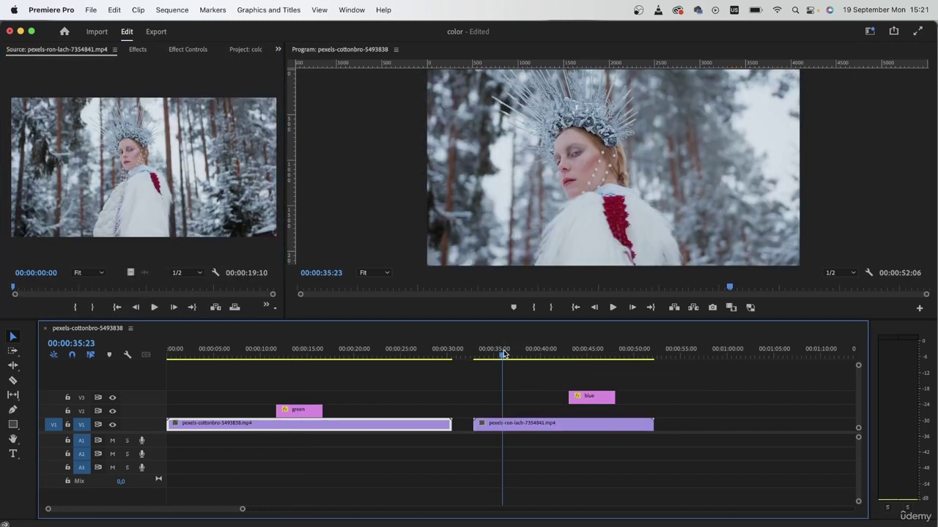
- Stack the green matte on V2 and the blue matte on V3 above the ron-lach clip
left_click_drag(299, 410, 507, 410)
mouse_move(506, 356)
left_mouse_down()
mouse_move(490, 357)
mouse_move(503, 357)
left_mouse_up()
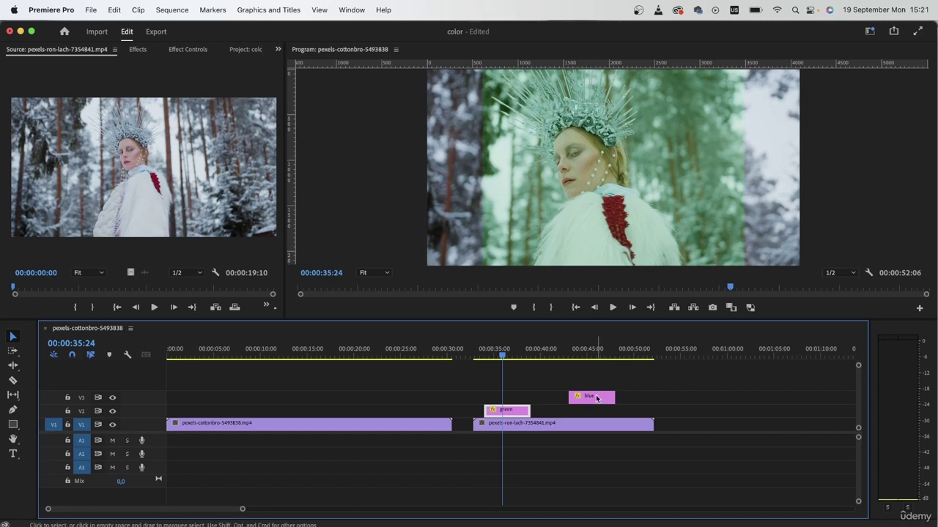
left_click(588, 349)
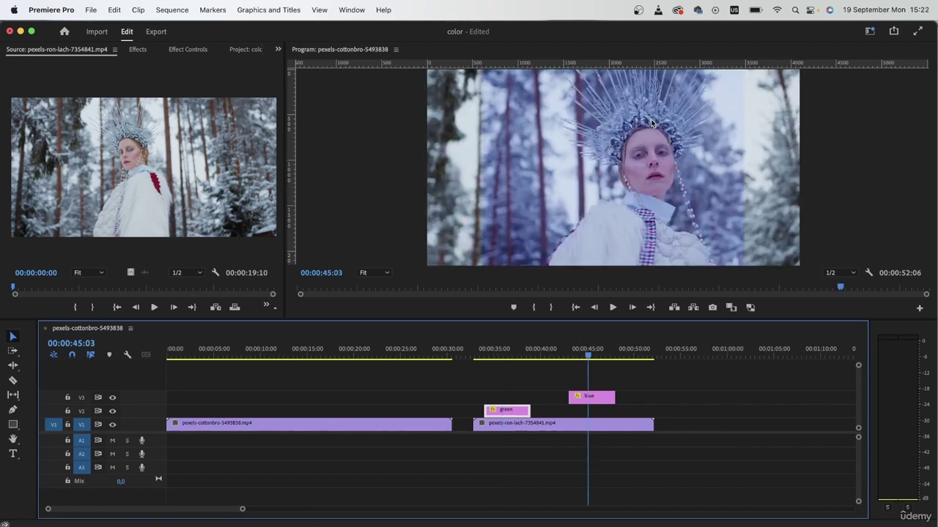
key("super+z")
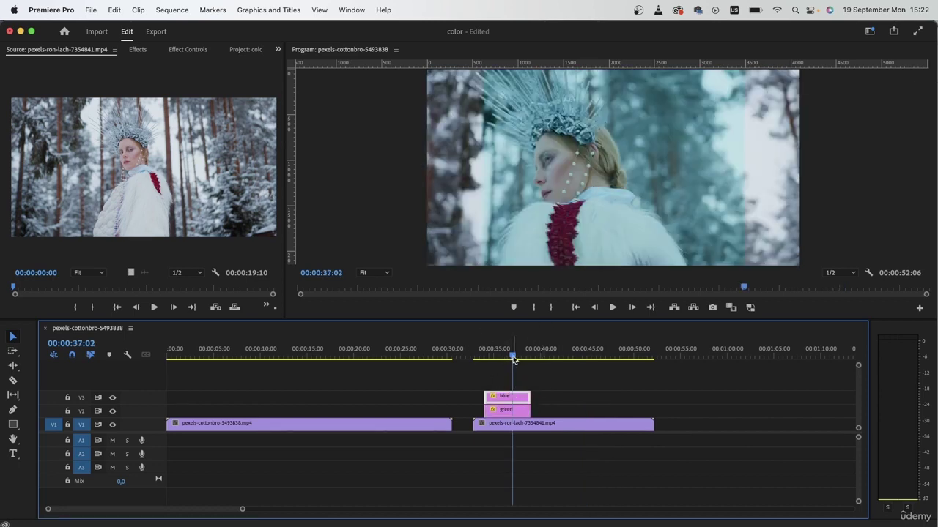
- Place the purple matte on V2, move it over the snow-forest clip, and raise opacity to 52%
left_click_drag(513, 358, 526, 356)
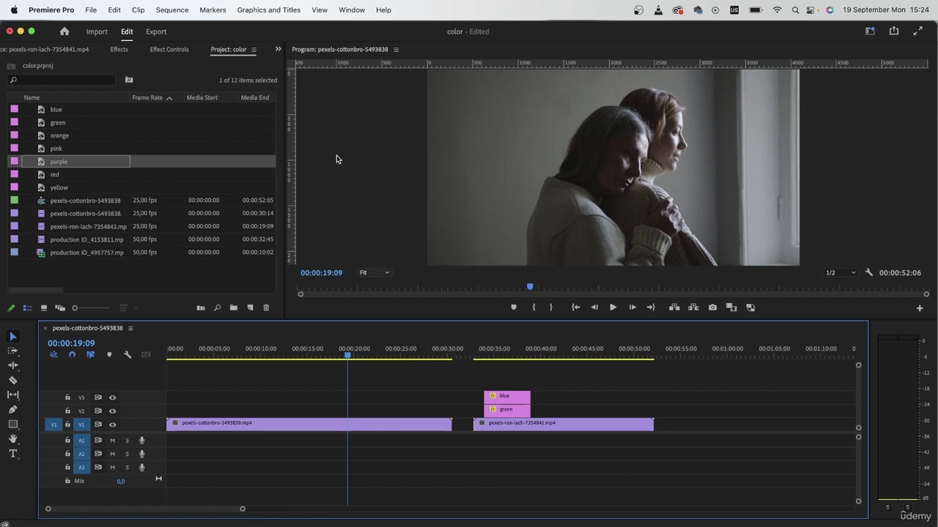
left_click_drag(57, 162, 359, 413)
left_click(359, 413)
left_click(169, 49)
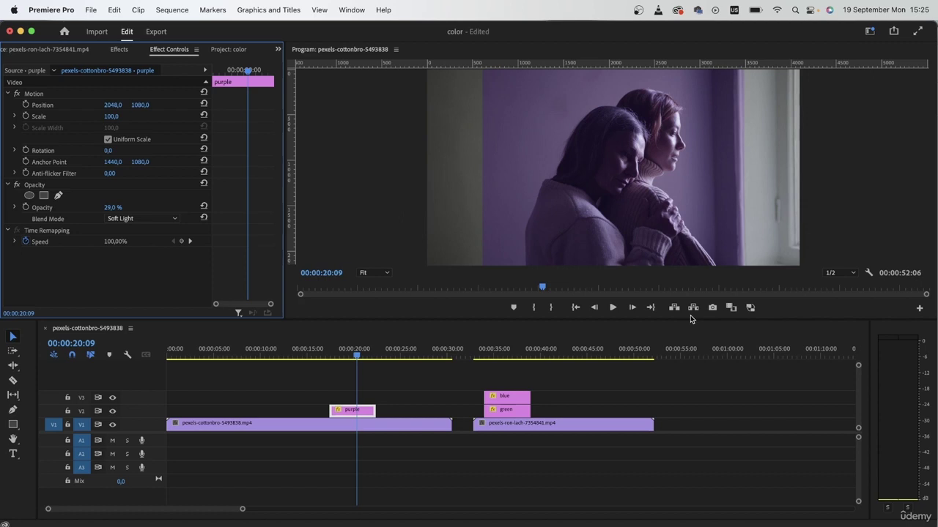
left_click(347, 352)
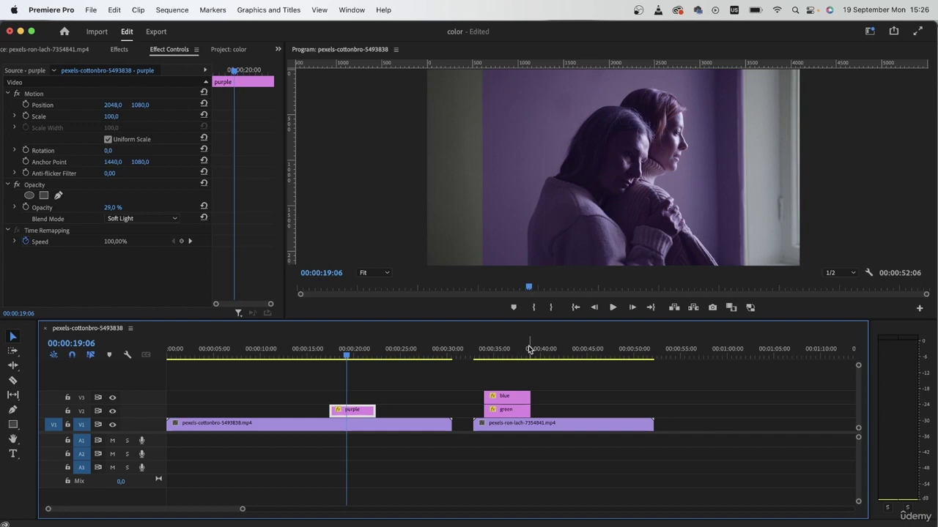
left_click_drag(528, 348, 570, 350)
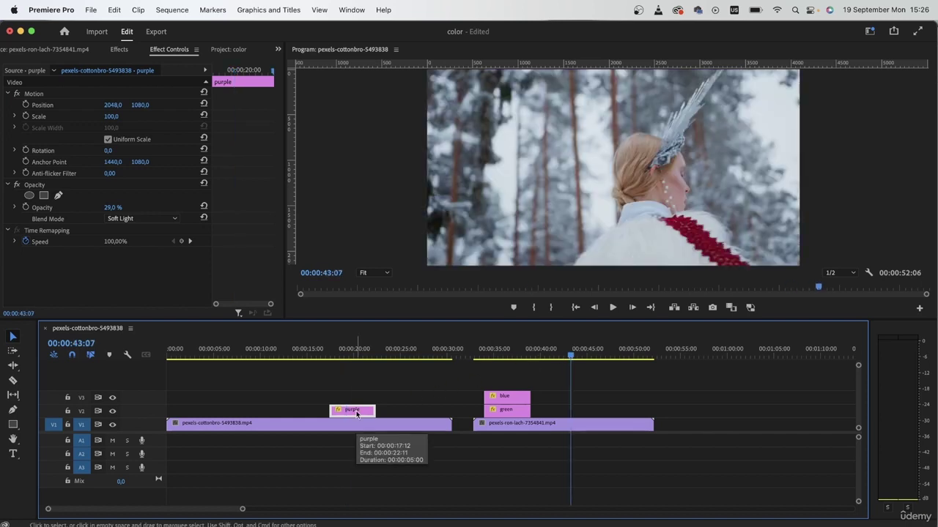
left_click_drag(360, 414, 585, 414)
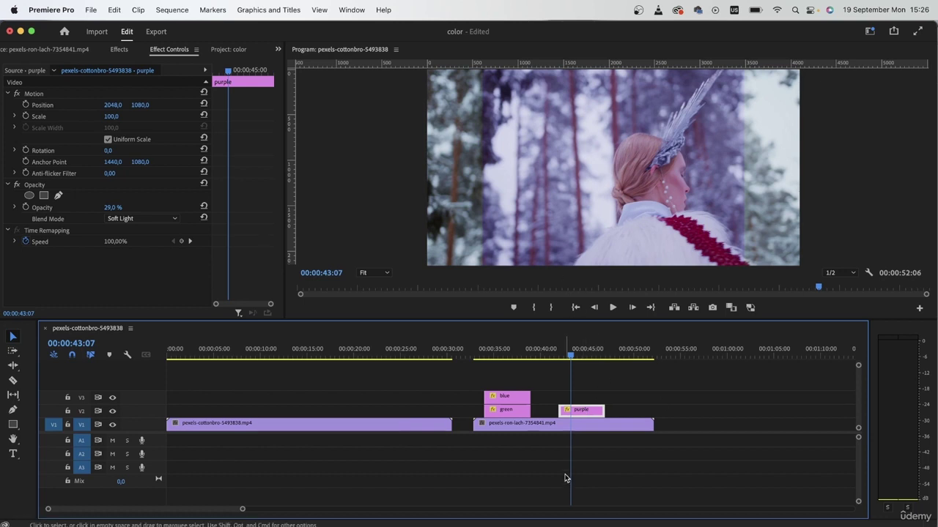
left_click(114, 210)
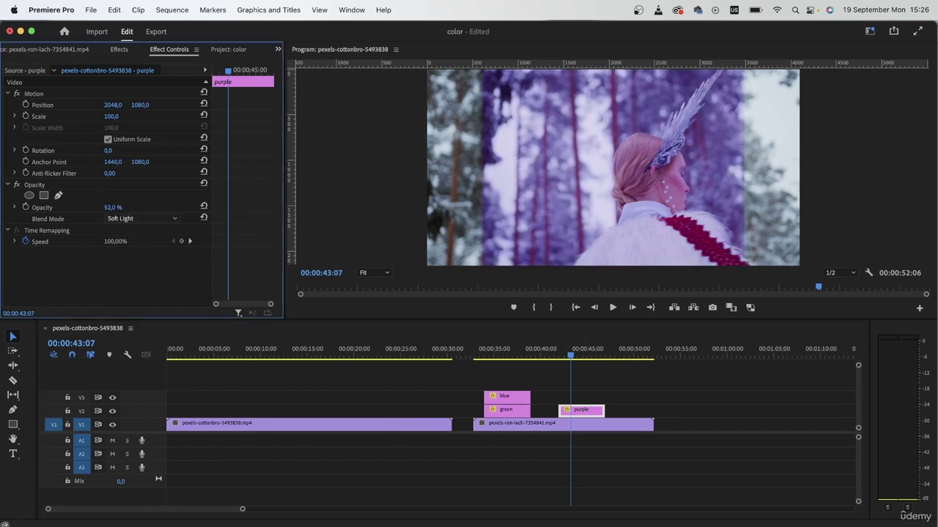
- Check the purple tint around 00:00:44:16 and undo an accidental move of the matte
left_click(584, 355)
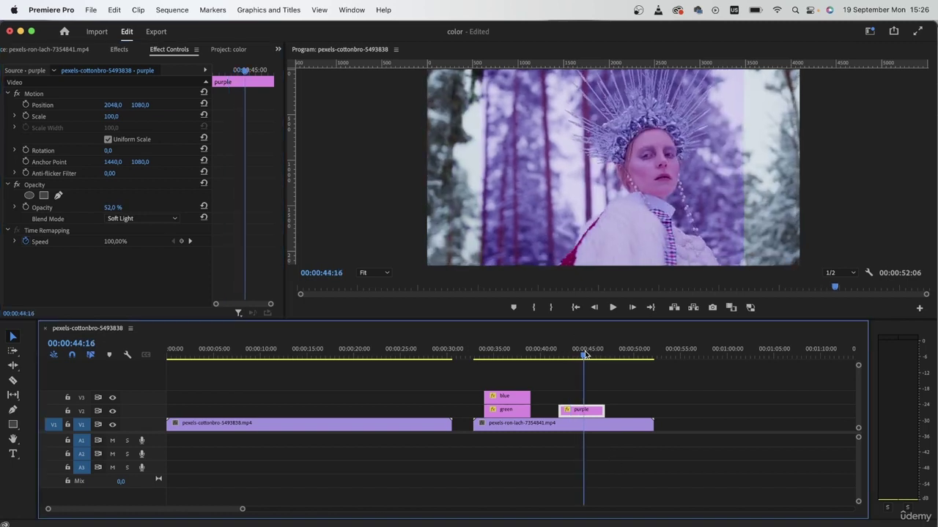
key("Right")
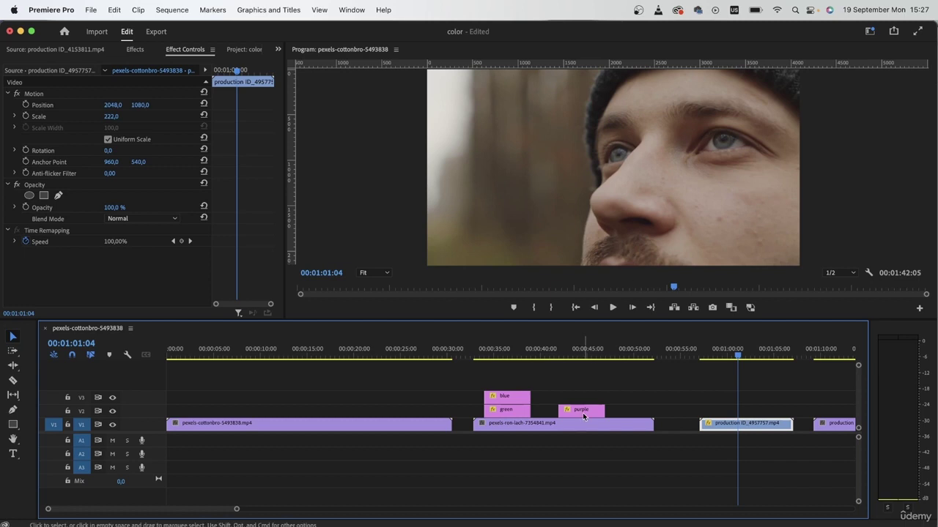
left_click_drag(582, 412, 746, 413)
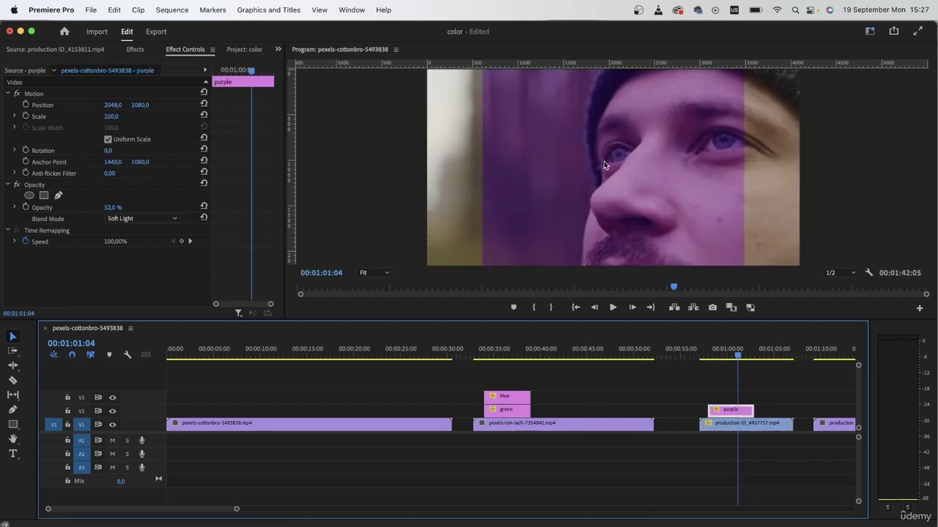
key("super+z")
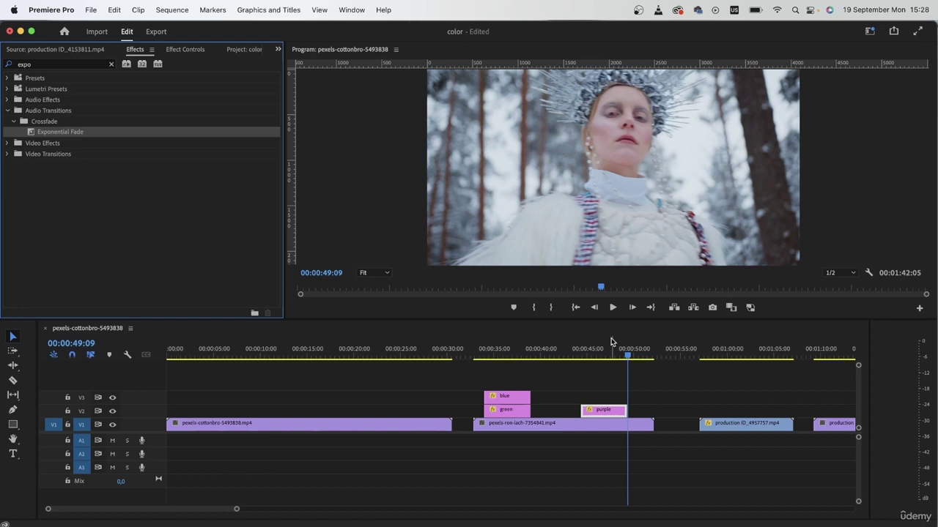
- Drop the orange colour matte over the first clip at about 00:00:13 and play back the warm tint
left_click(56, 49)
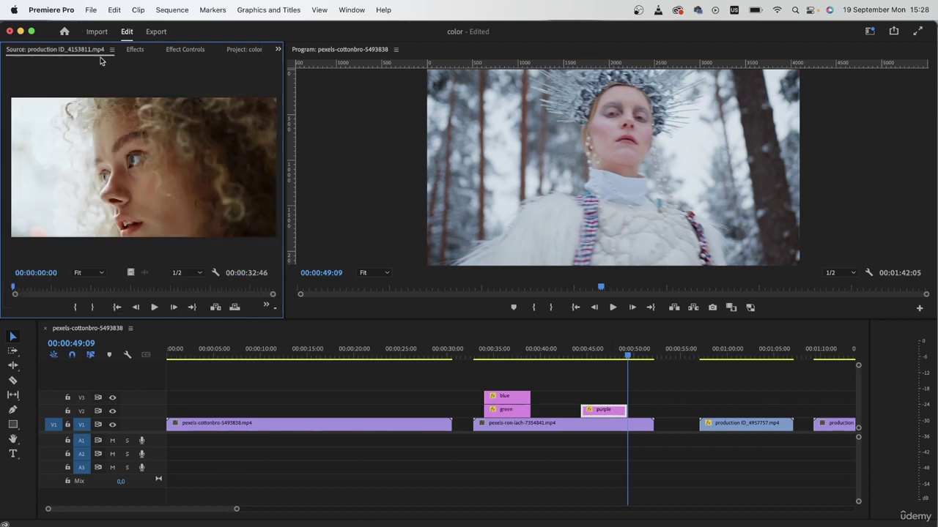
left_click(244, 49)
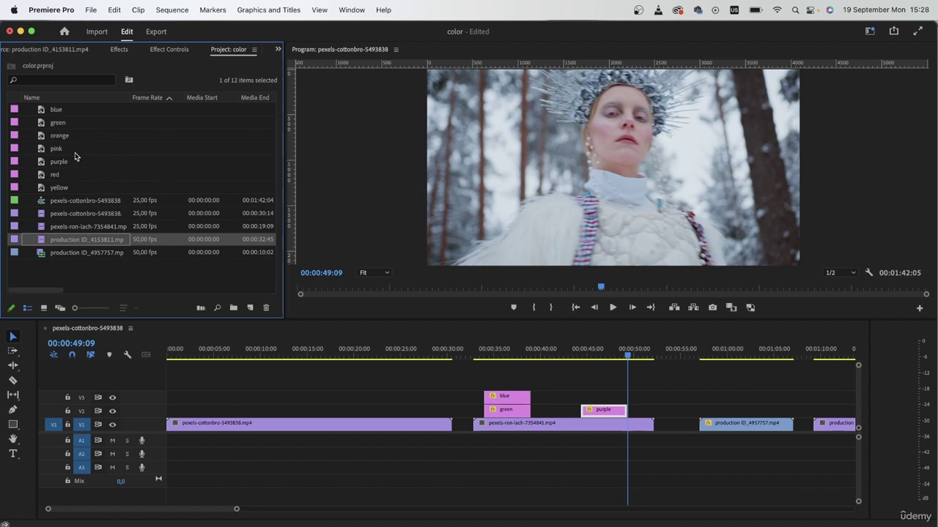
left_click(33, 138)
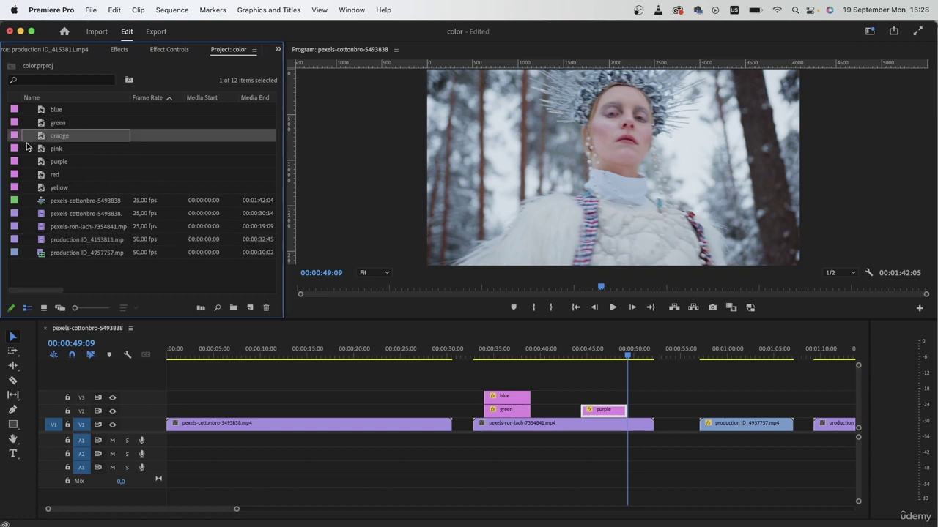
left_click_drag(67, 139, 303, 379)
left_click(303, 379)
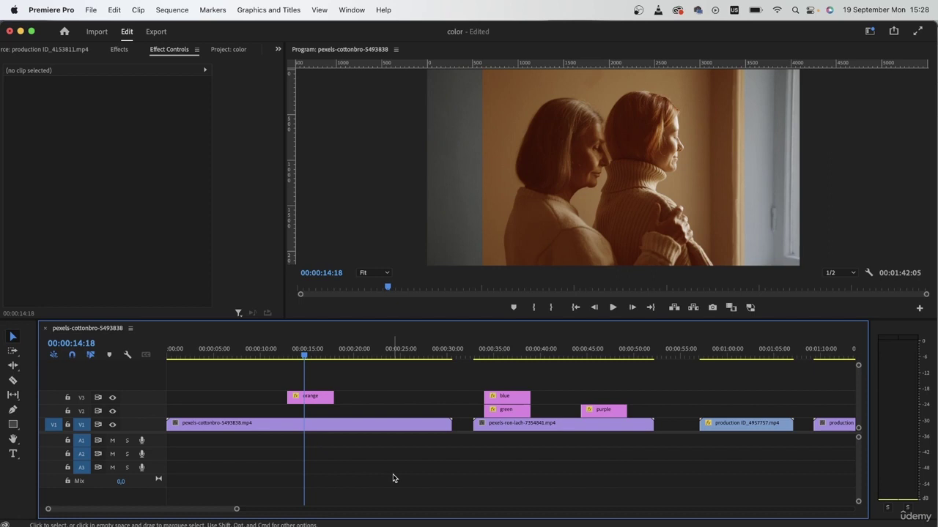
key("Left")
key("Left")
key("Left")
key("Left")
key("Left")
key("Left")
key("Left")
key("Left")
key("Left")
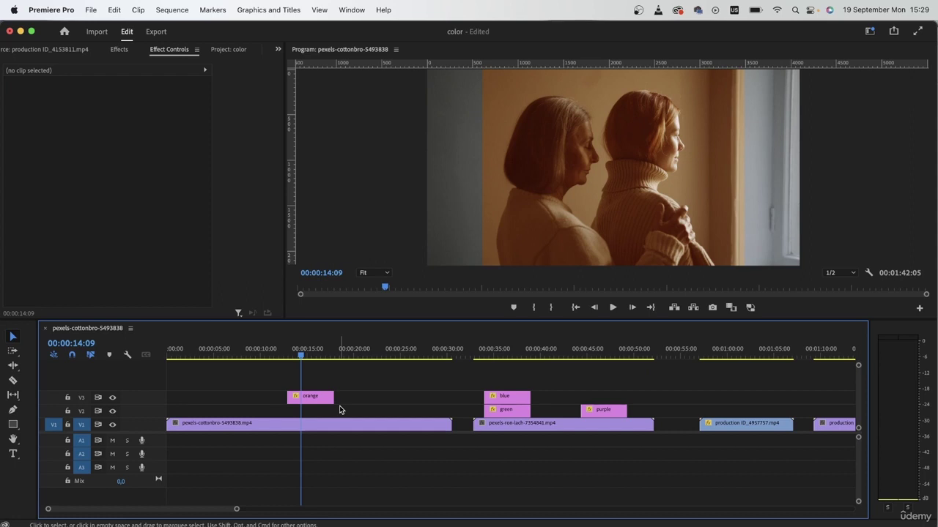
key("space")
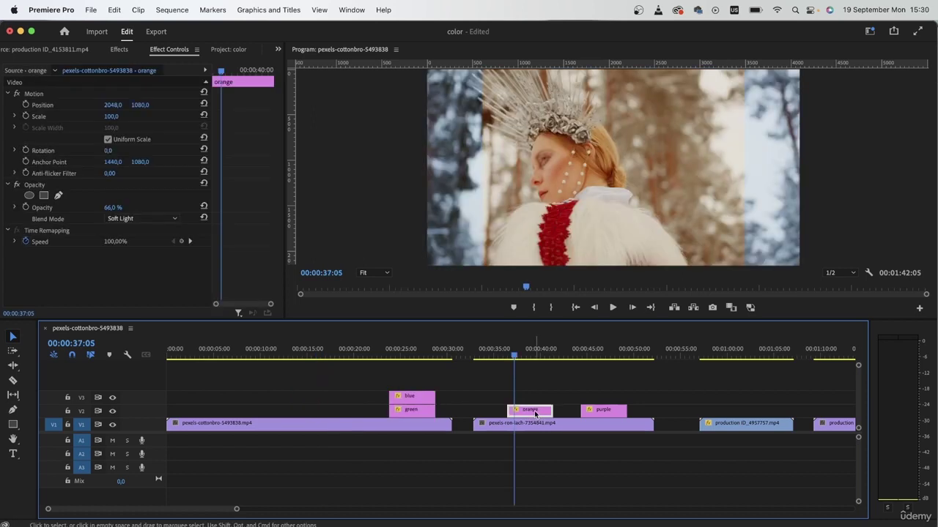
- Move the orange matte over the production ID_4153811 clip and toggle V2 off and on to compare
left_click_drag(535, 413, 531, 413)
mouse_move(517, 357)
left_mouse_down()
mouse_move(538, 365)
mouse_move(518, 371)
left_mouse_up()
left_click_drag(521, 358, 547, 373)
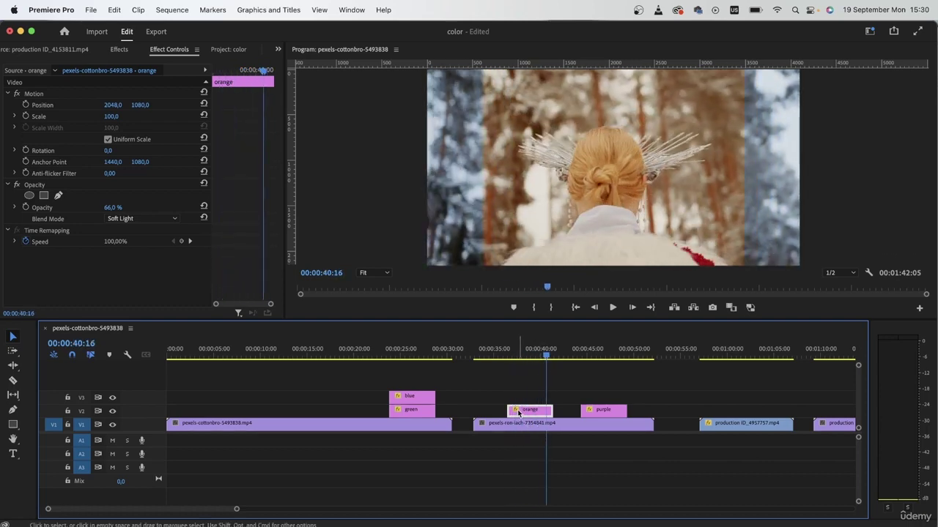
left_click_drag(521, 411, 709, 419)
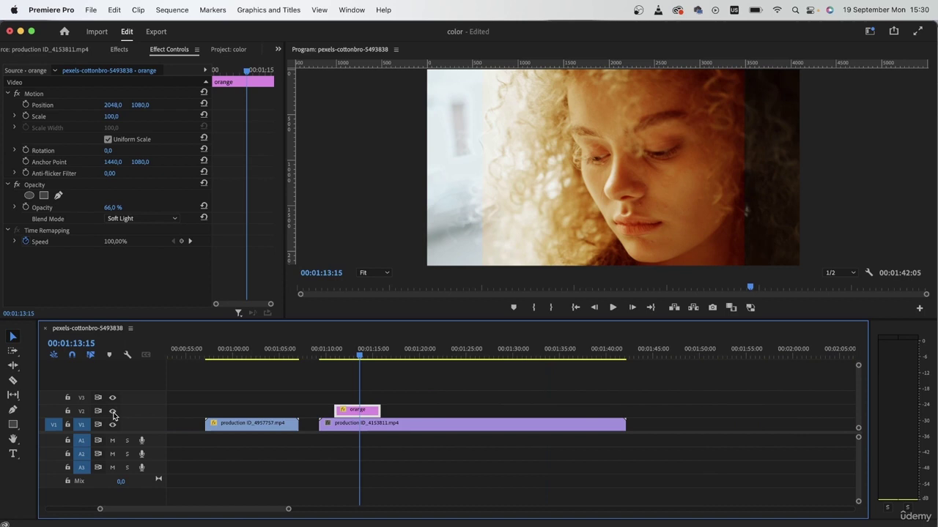
left_click(113, 412)
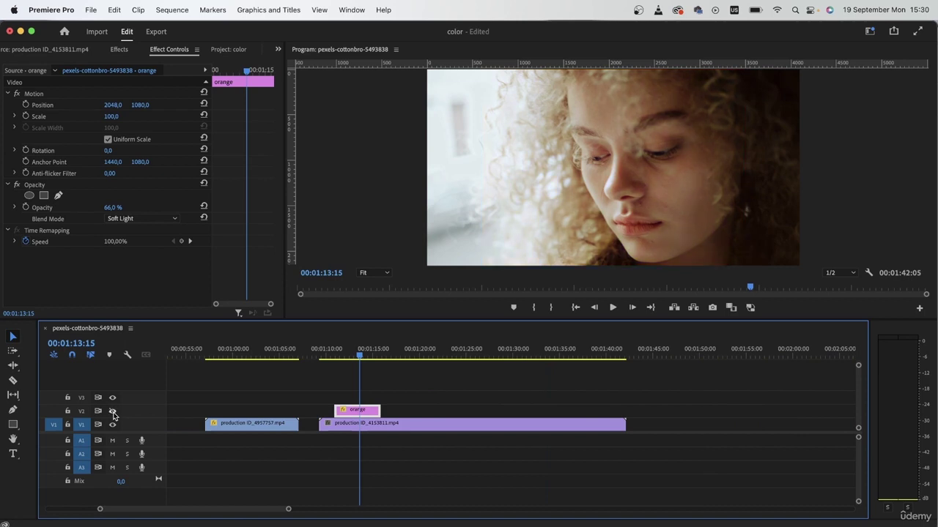
left_click(113, 412)
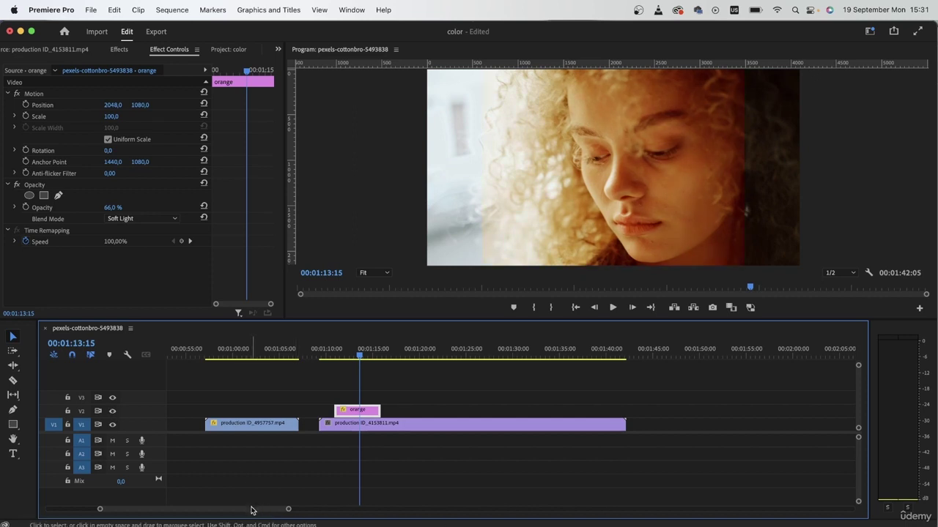
- Drop the pink matte on V2 over the close-up with Lighten at 33%, then review a nearby frame
left_click_drag(251, 509, 189, 510)
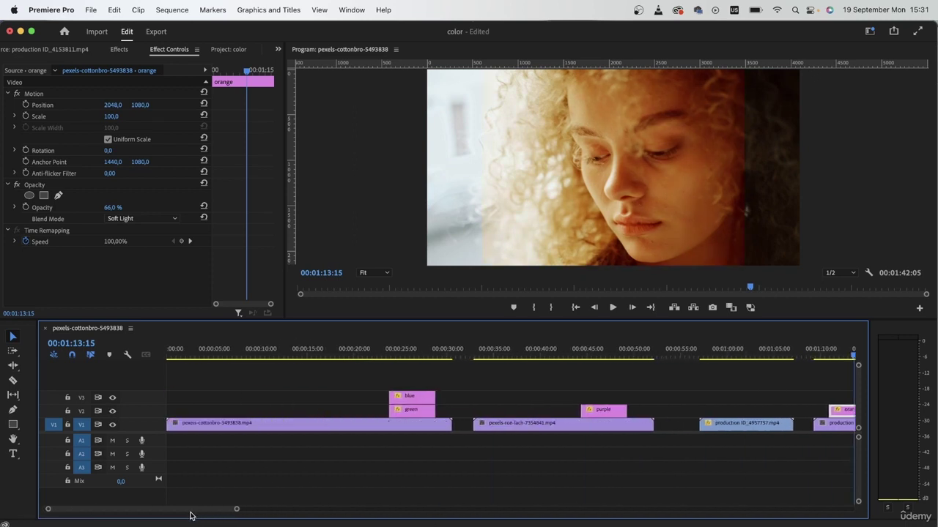
left_click(224, 49)
left_click(53, 162)
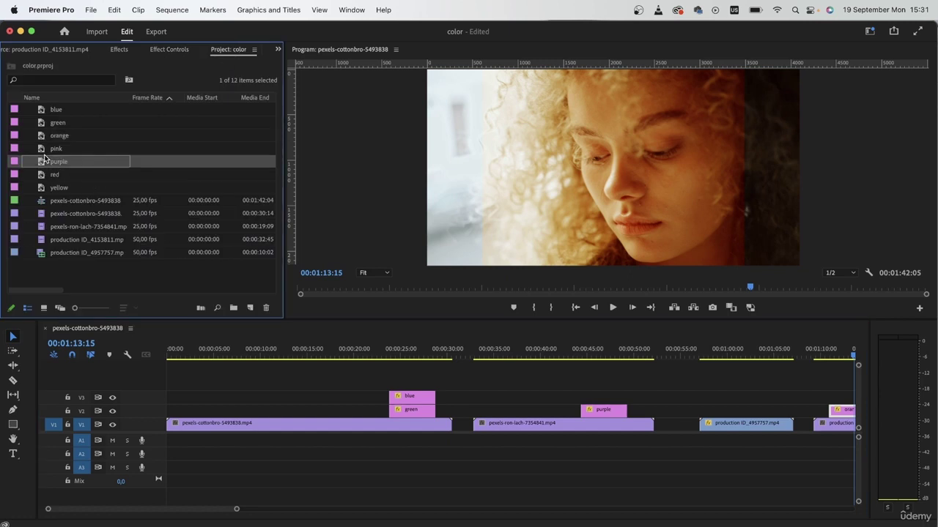
left_click_drag(56, 148, 281, 402)
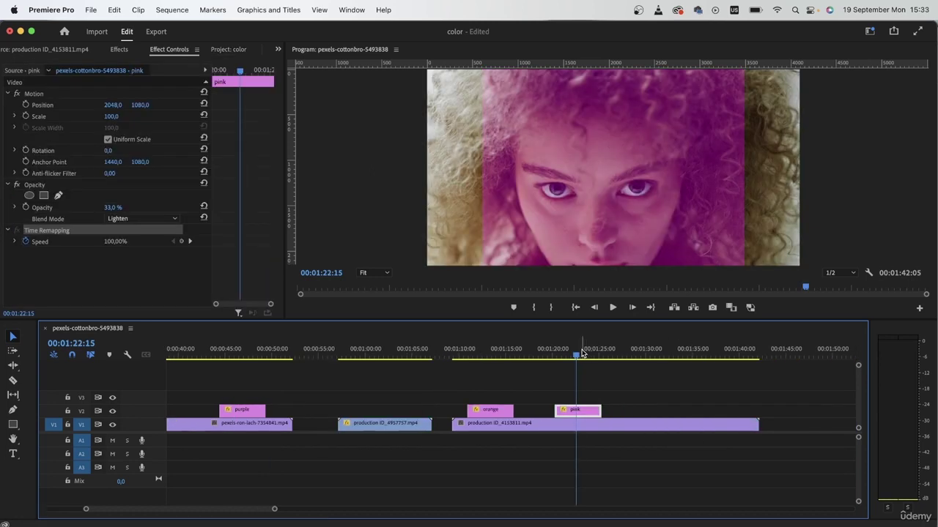
mouse_move(582, 354)
left_mouse_down()
mouse_move(559, 355)
mouse_move(594, 359)
mouse_move(578, 365)
left_mouse_up()
- Place the red matte at about 01:28 over the two women's close-up clip and scrub to preview the red tint
left_click(685, 476)
key("shift+1")
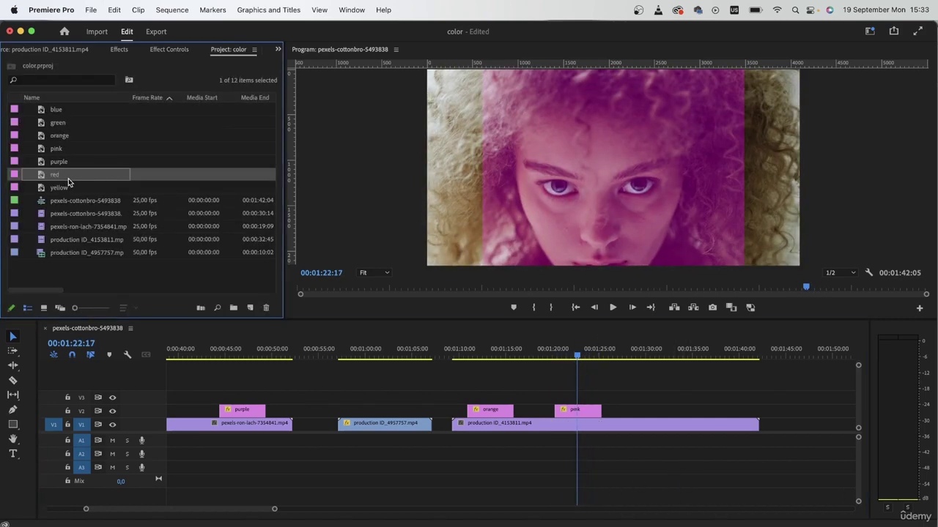
left_click_drag(61, 177, 636, 412)
left_click(634, 347)
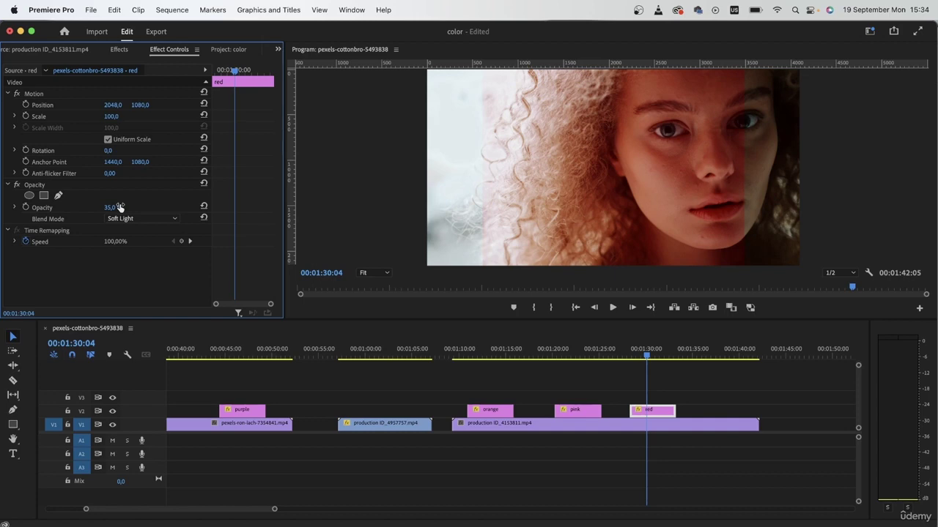
left_click(702, 330)
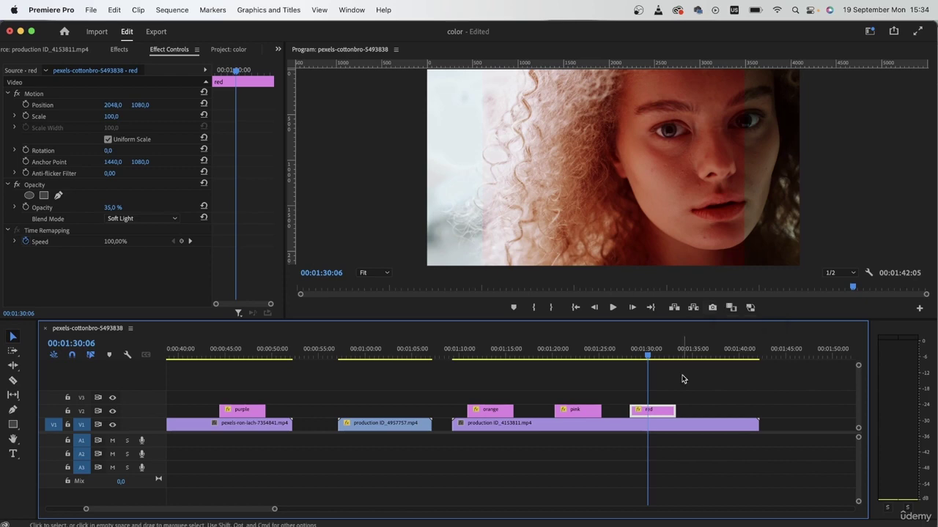
left_click_drag(663, 358, 643, 360)
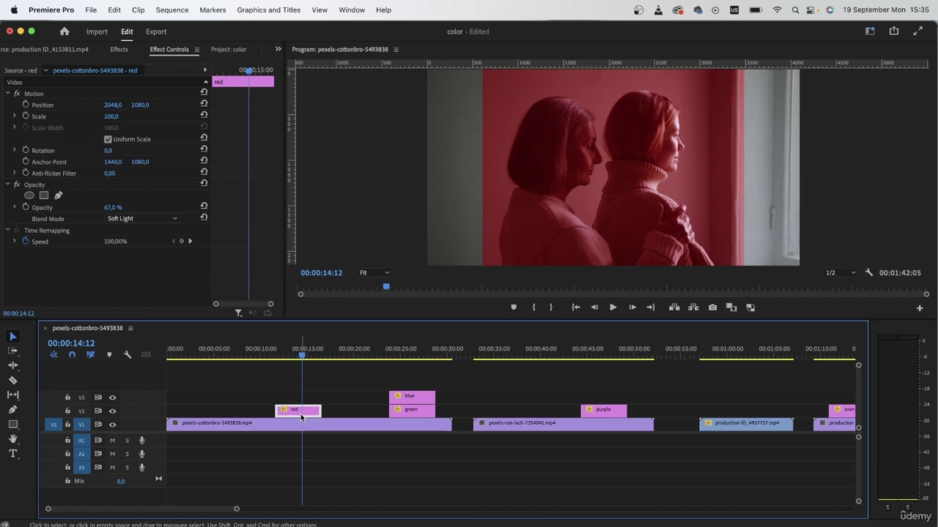
- Drop the yellow colour matte near 00:00:05 over the beanie clip, select it, and preview at 00:00:07:04
left_click(419, 468)
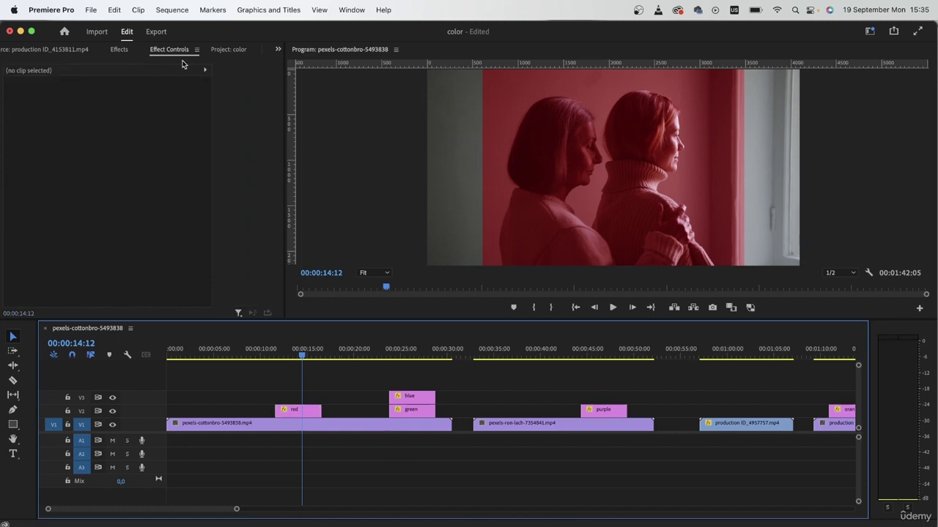
left_click(224, 50)
left_click(54, 189)
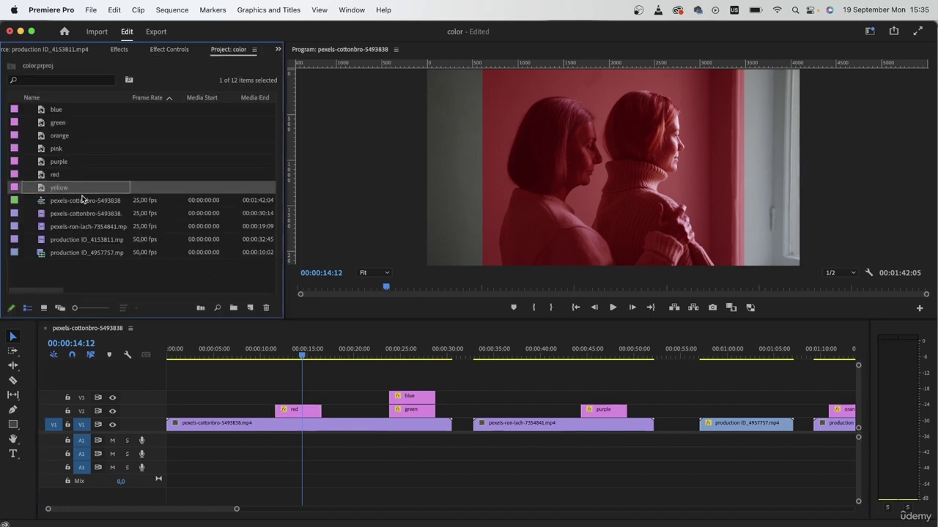
left_click_drag(73, 189, 229, 410)
left_click(227, 352)
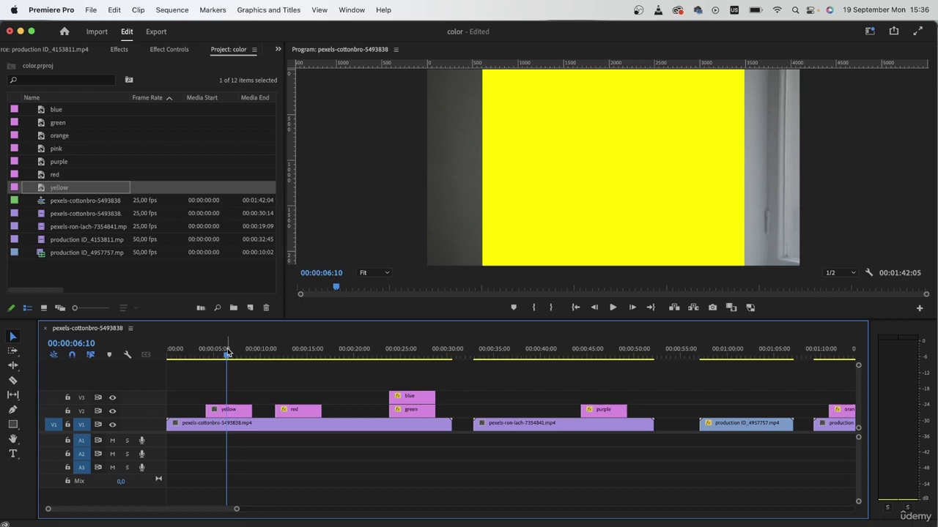
left_click_drag(227, 353, 219, 352)
left_click(229, 410)
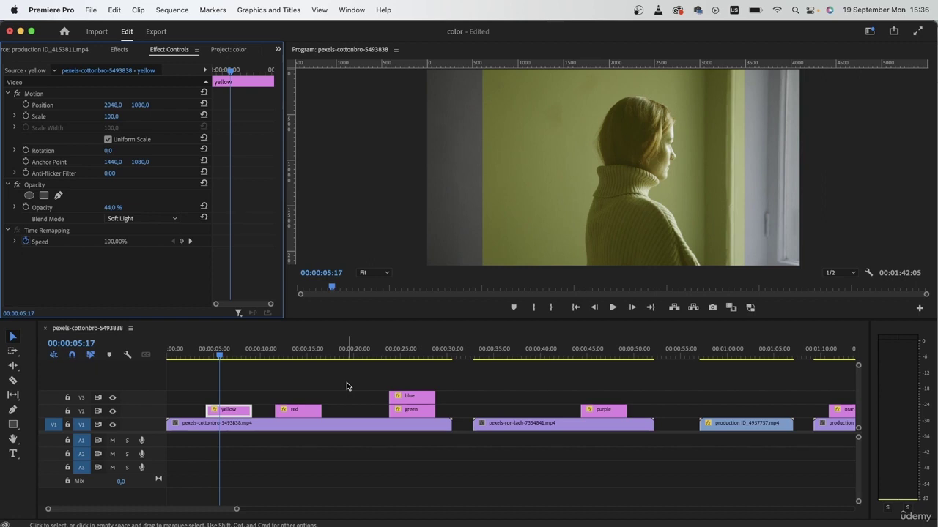
left_click(234, 353)
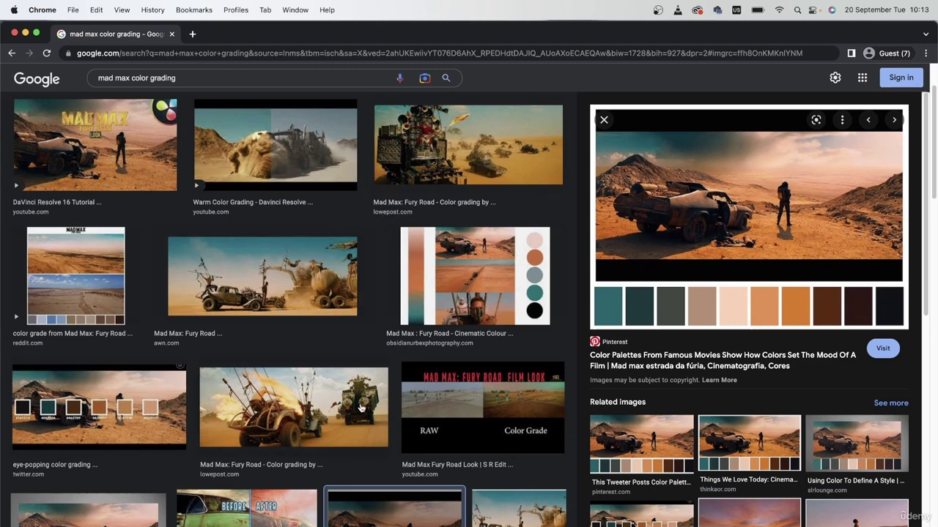
- Scroll the Mad Max colour-grading results and preview the close-up still of the lead character
scroll(408, 377, "down", 4)
scroll(410, 371, "down", 5)
scroll(408, 368, "down", 8)
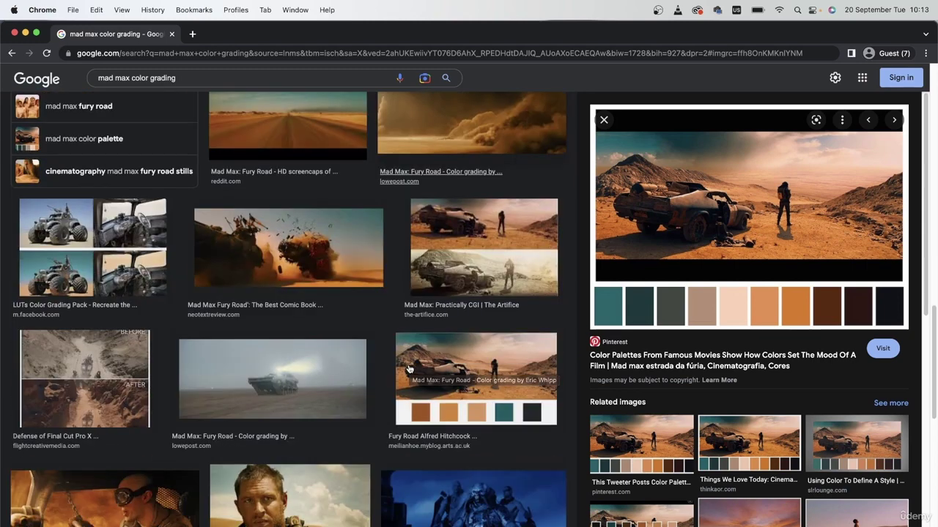
left_click(242, 189)
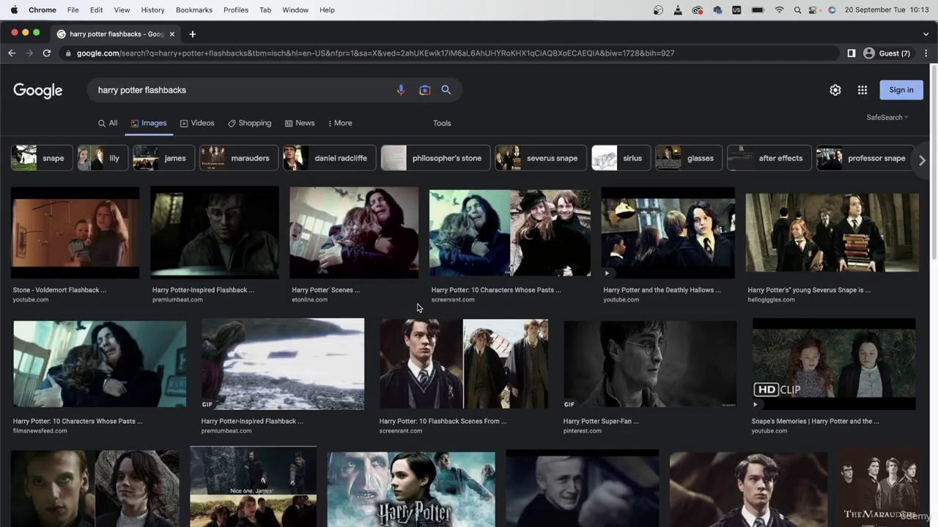
- Preview the Voldemort flashback, the Attack at Godric's Hollow image, and the Films News Feed Snape still
left_click(103, 238)
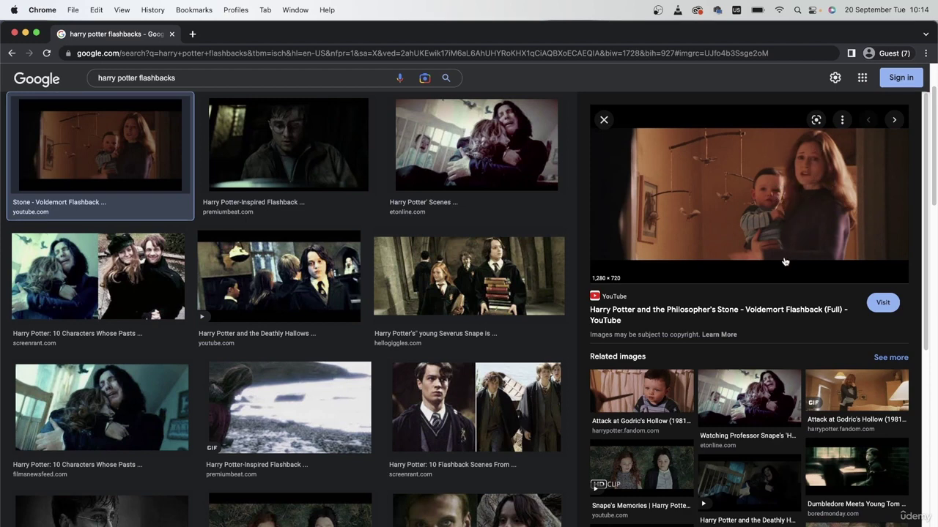
left_click(625, 391)
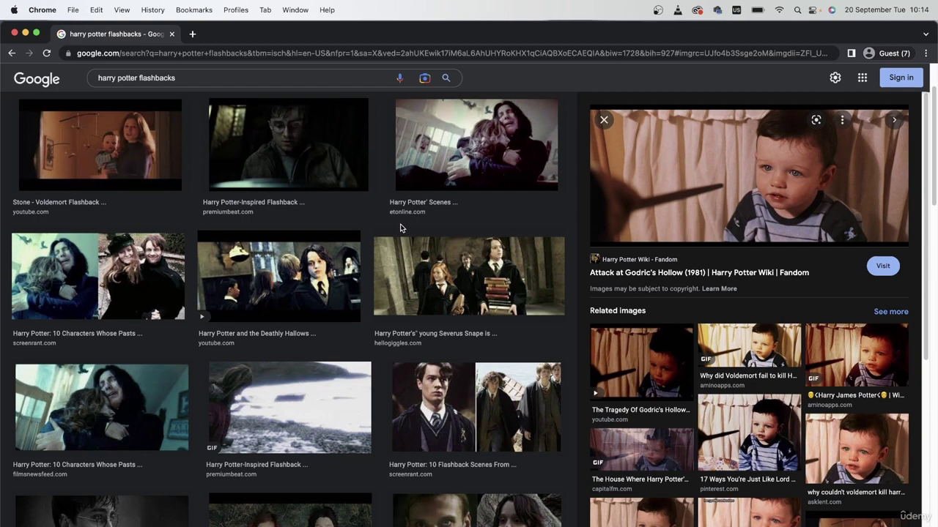
left_click(50, 454)
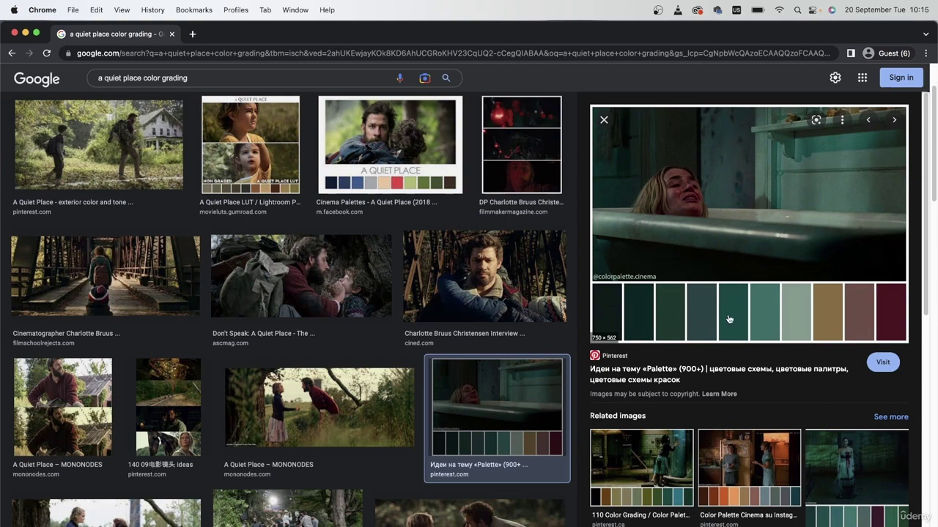
- Step back to the first A Quiet Place result, preview the cinematographer image, then close the In the Mood for Love window
key("Left")
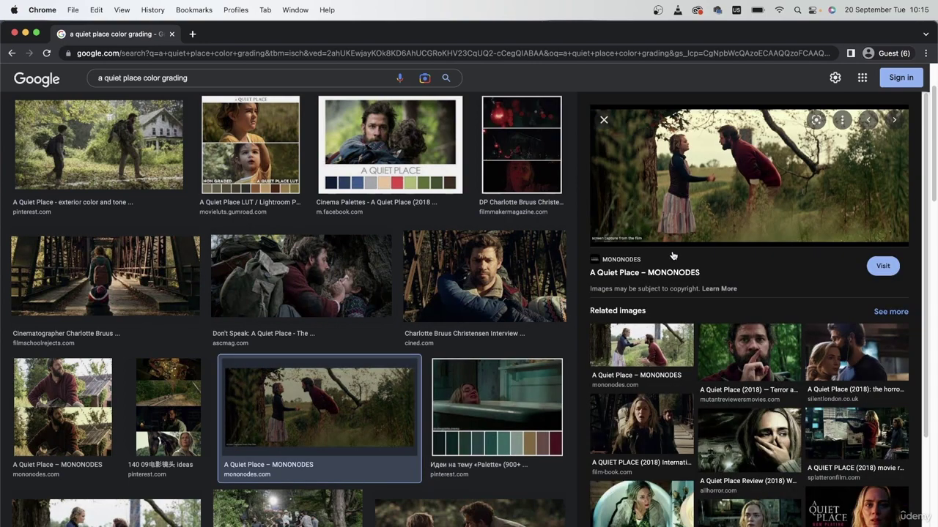
key("Home")
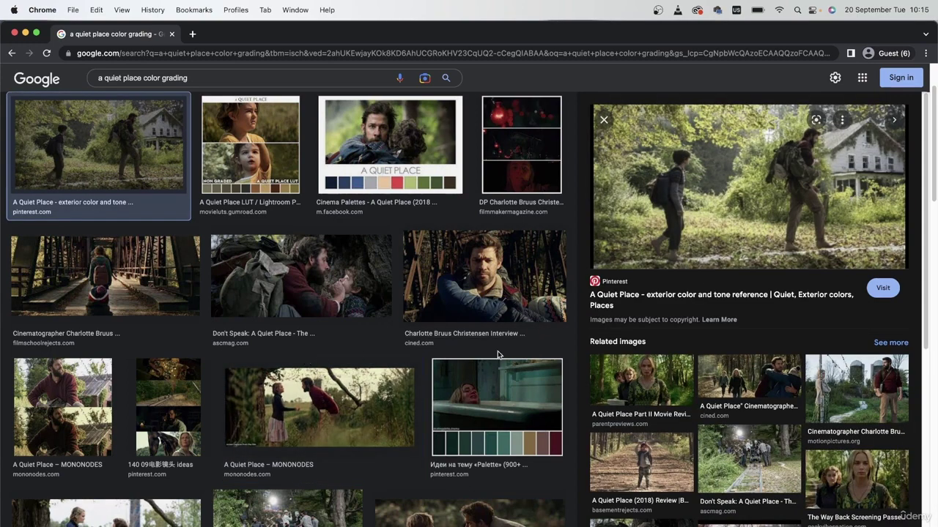
left_click(854, 398)
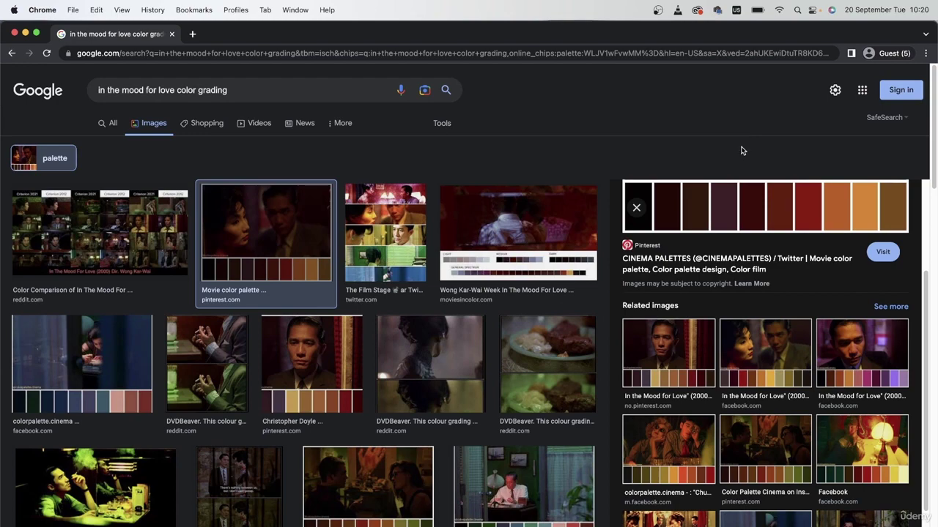
key("super+w")
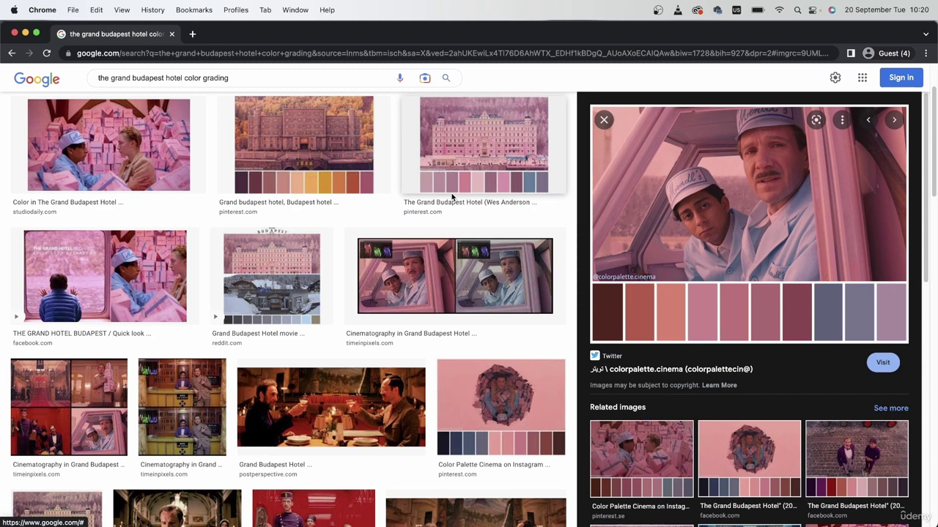
- Preview the Color Palette Cinema palette, the pink gift-box palette and the Grand Budapest quick-look video
left_click(500, 407)
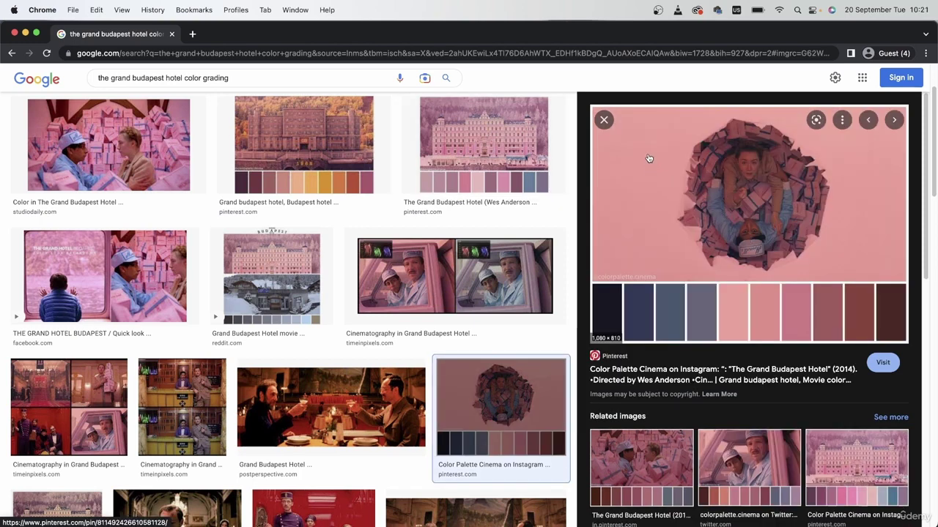
left_click(630, 451)
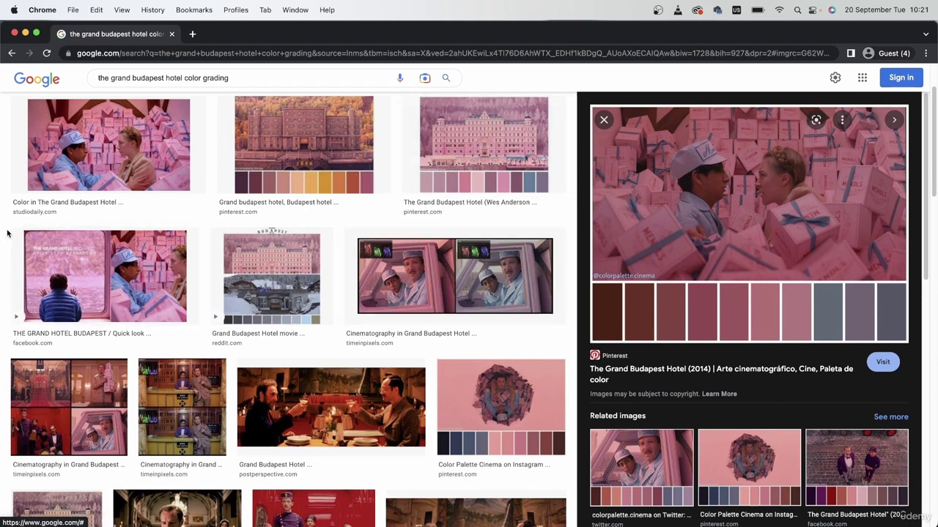
left_click(88, 271)
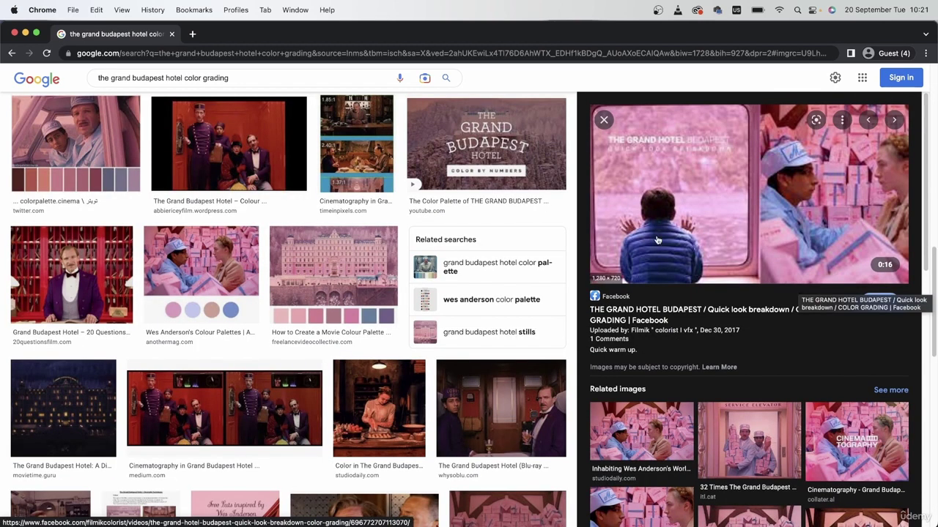
- Replace the Grand Budapest Hotel query with a new image search and run it
double_click(218, 77)
triple_click(250, 79)
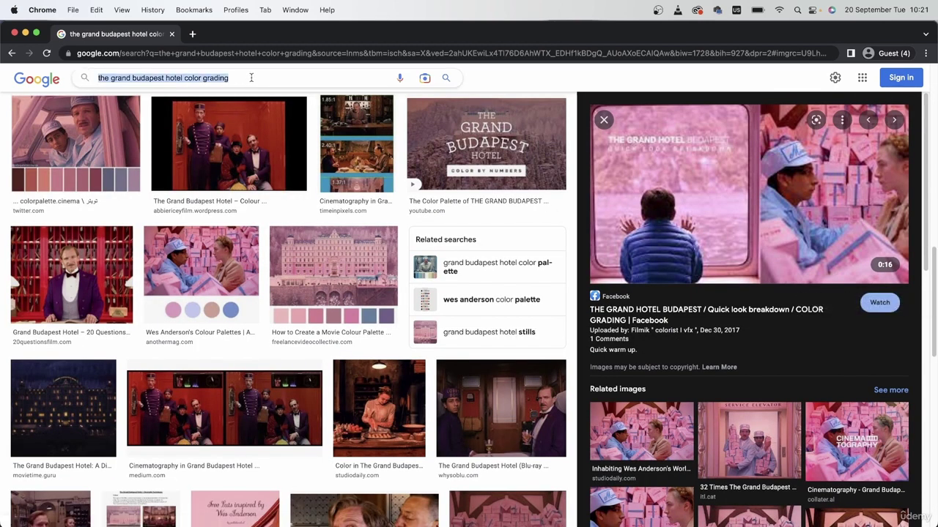
type("melanie martinez")
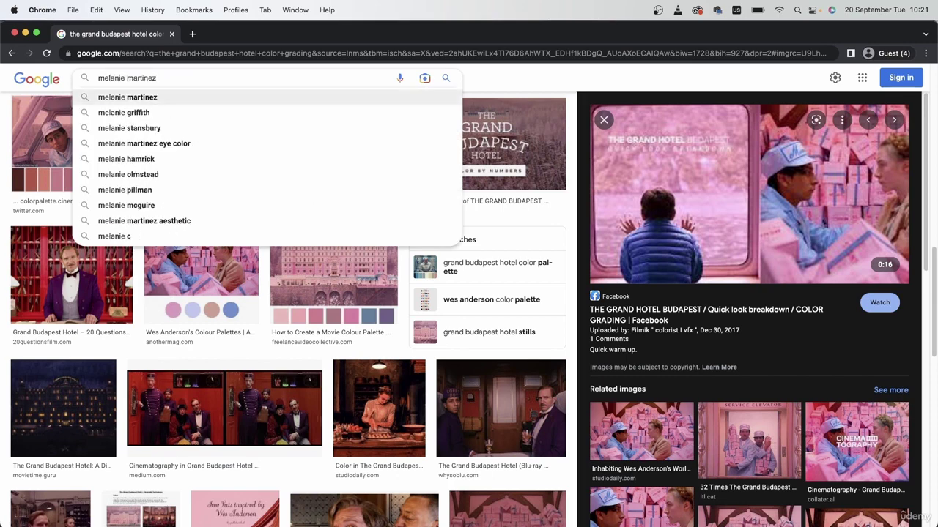
key("Return")
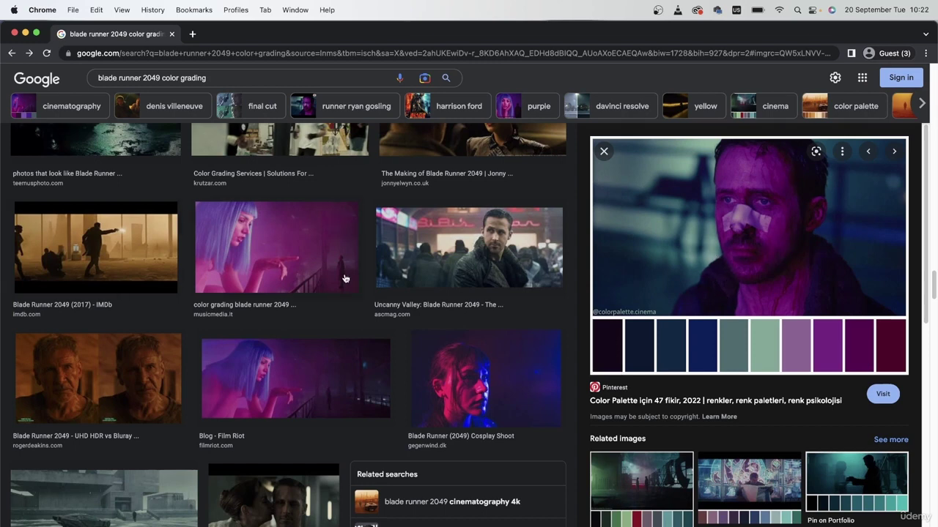
- Preview the neon-lit Blade Runner (2049) Cosplay Shoot image from the results grid
left_click(489, 387)
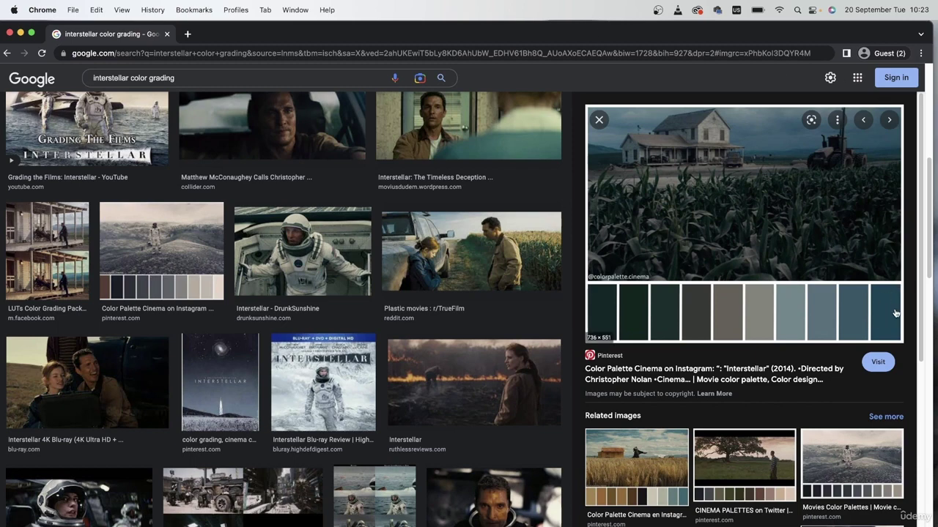
- Preview the Interstellar astronaut palette, the BluRay colour-matching image and its BluRay versus 70mm comparison grid
key("Left")
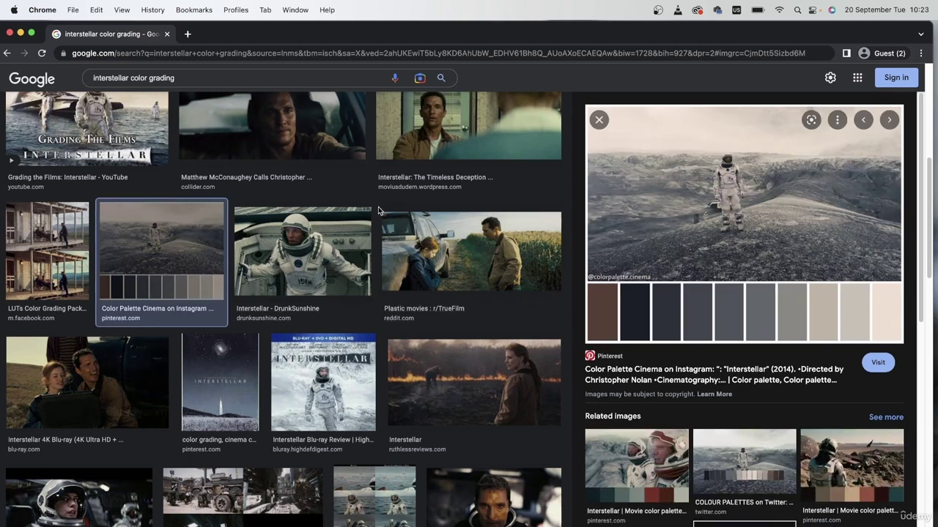
scroll(329, 378, "down", 5)
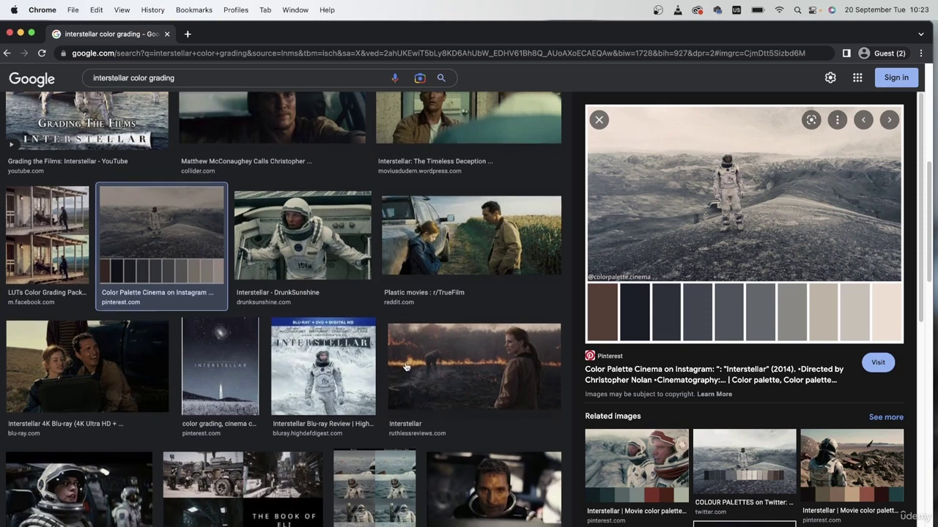
scroll(407, 364, "down", 5)
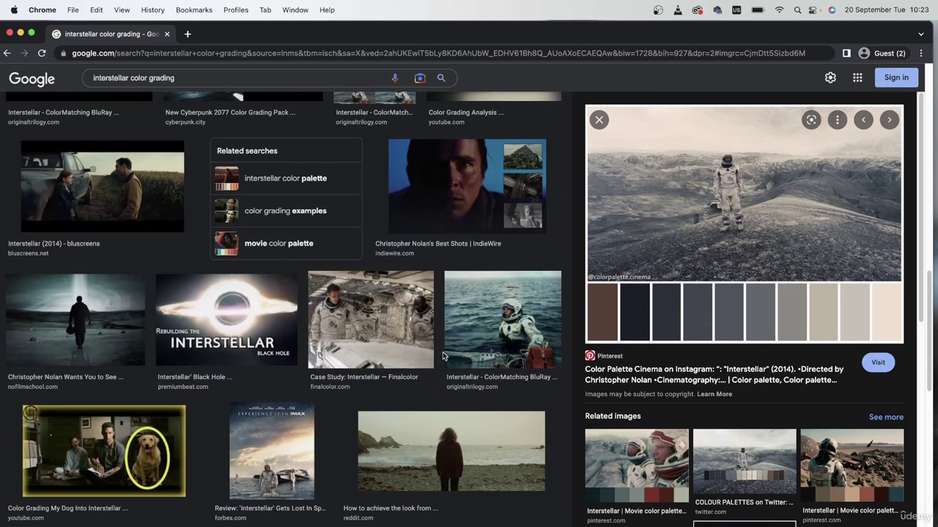
left_click(520, 339)
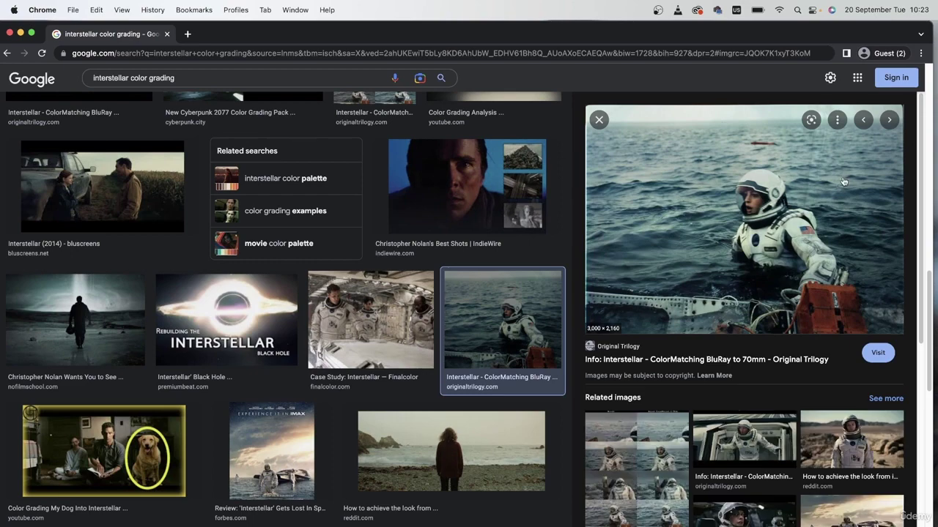
left_click(631, 500)
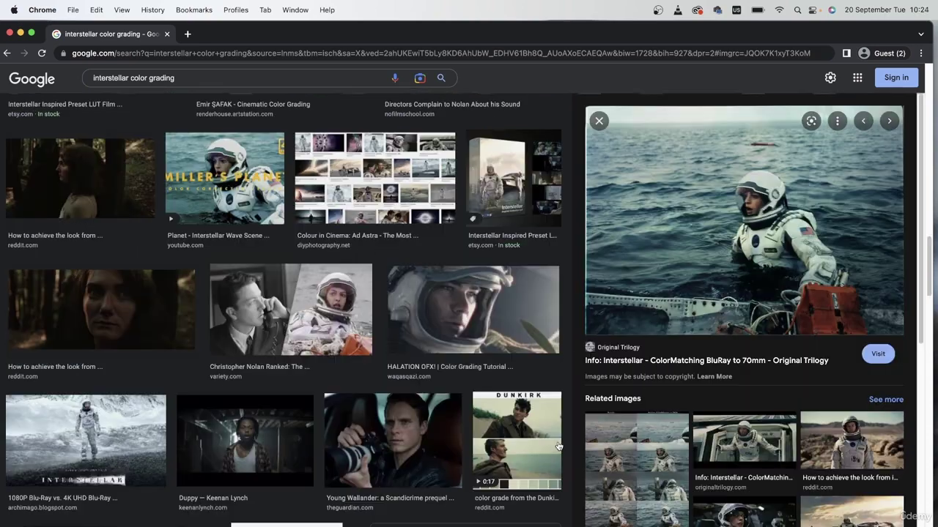
- Jump ahead to the Dunkirk palette, then preview the cornfield farmhouse palette
key("Right")
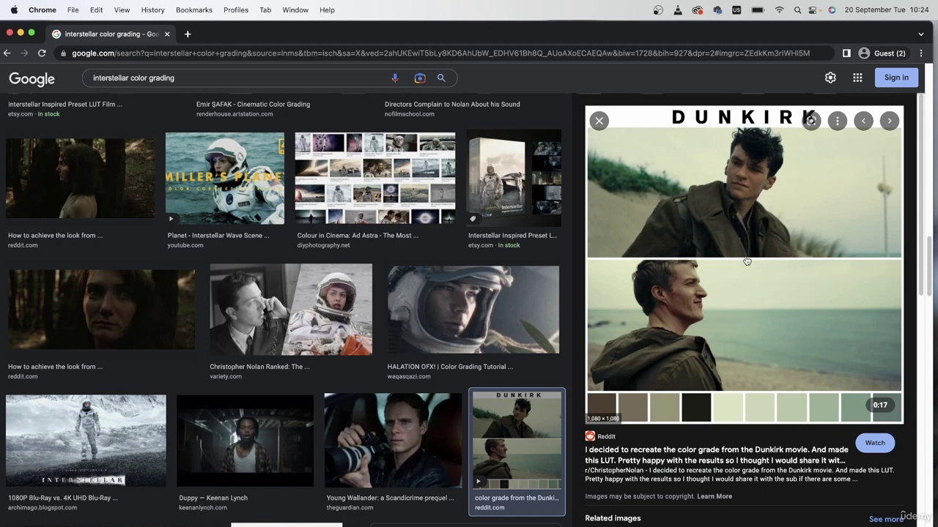
scroll(422, 248, "down", 5)
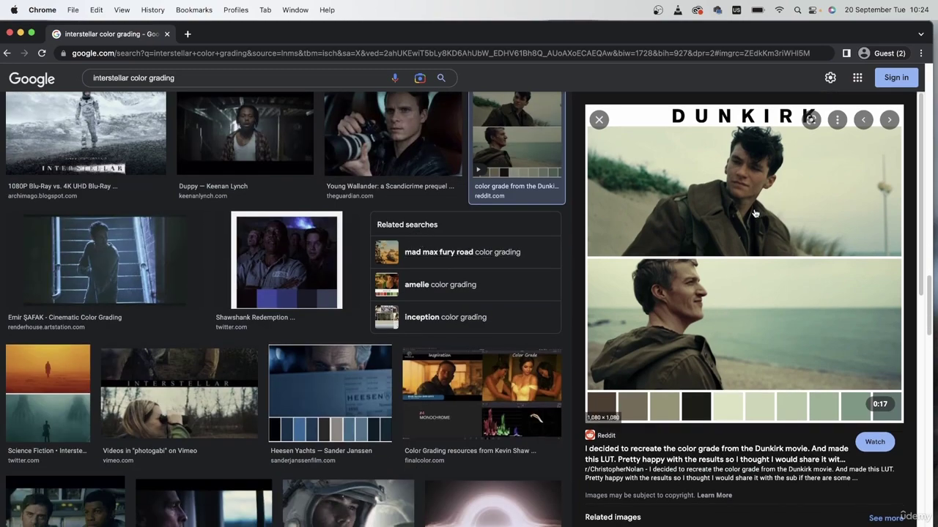
scroll(269, 199, "down", 5)
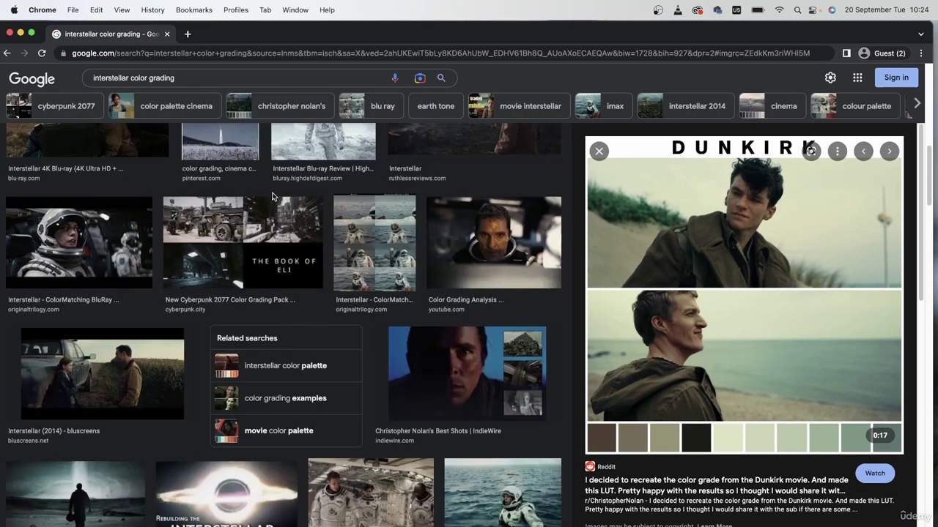
scroll(272, 196, "up", 10)
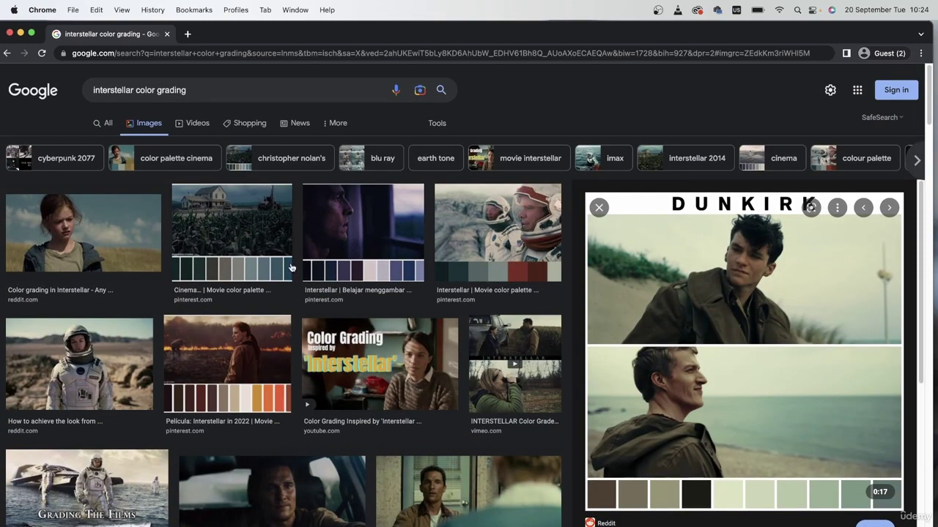
left_click(251, 230)
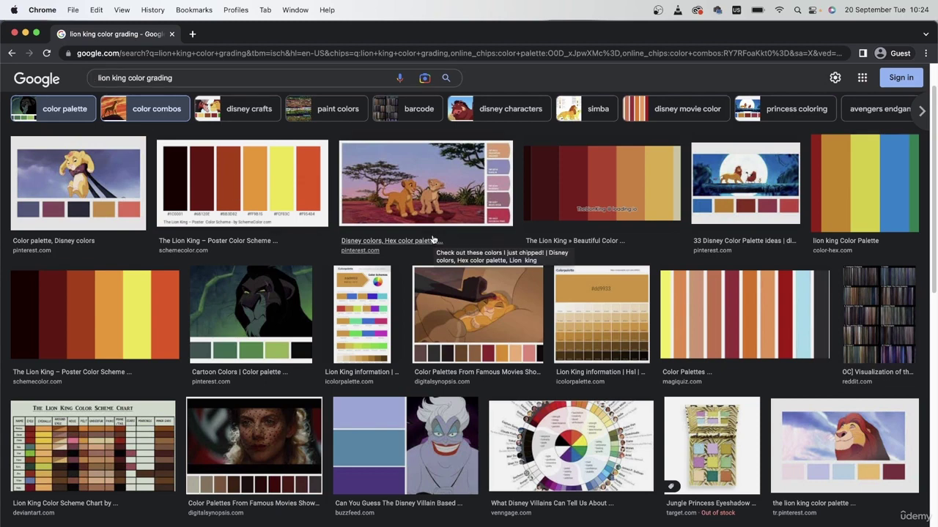
- Compare the 33 Disney palette, the cubs hex palette, the green Scar palette and the related 95 Disney palettes image
left_click(433, 241)
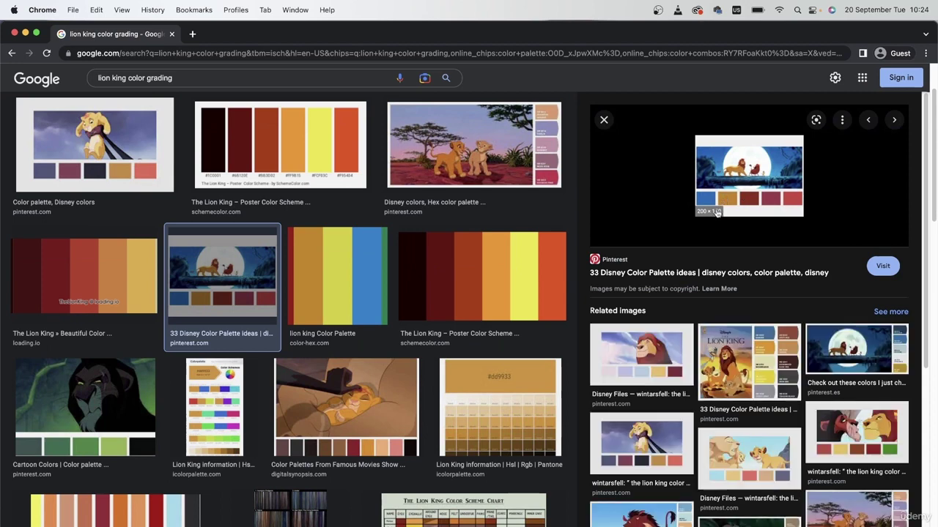
left_click(453, 137)
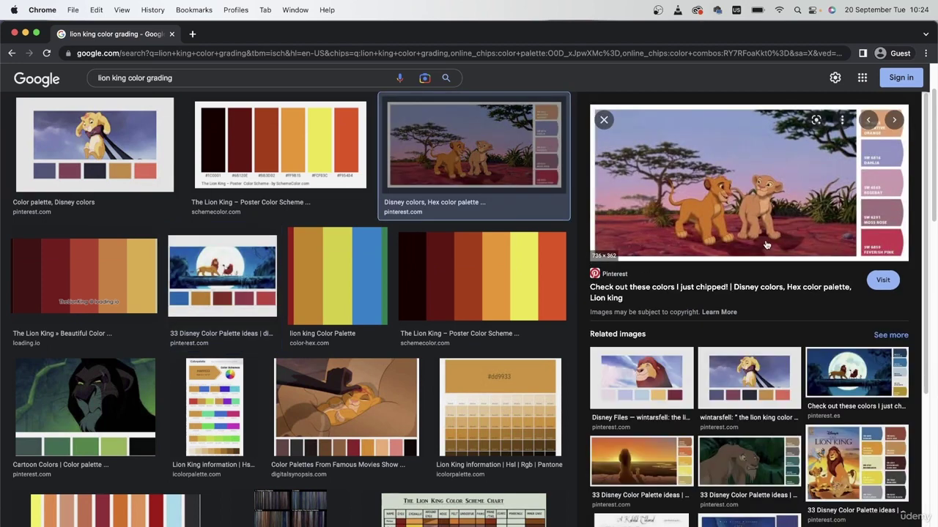
left_click(110, 405)
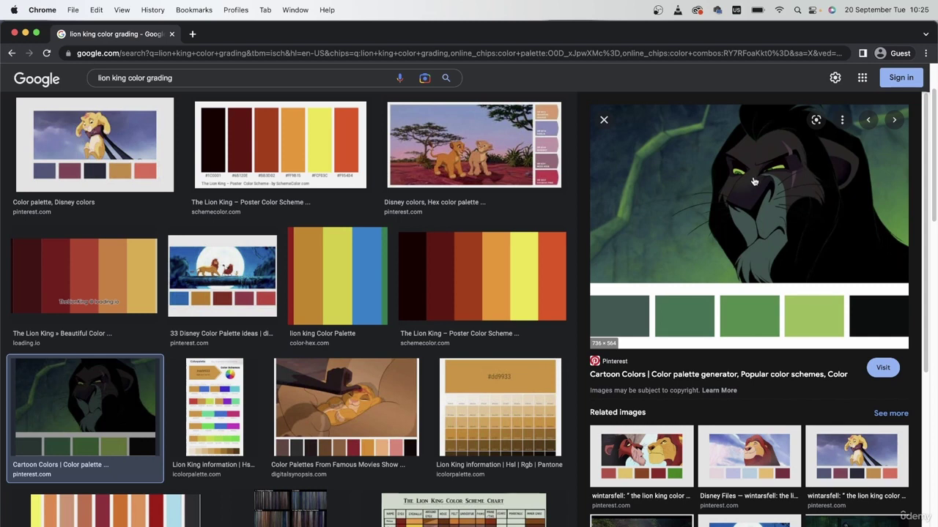
scroll(654, 388, "down", 5)
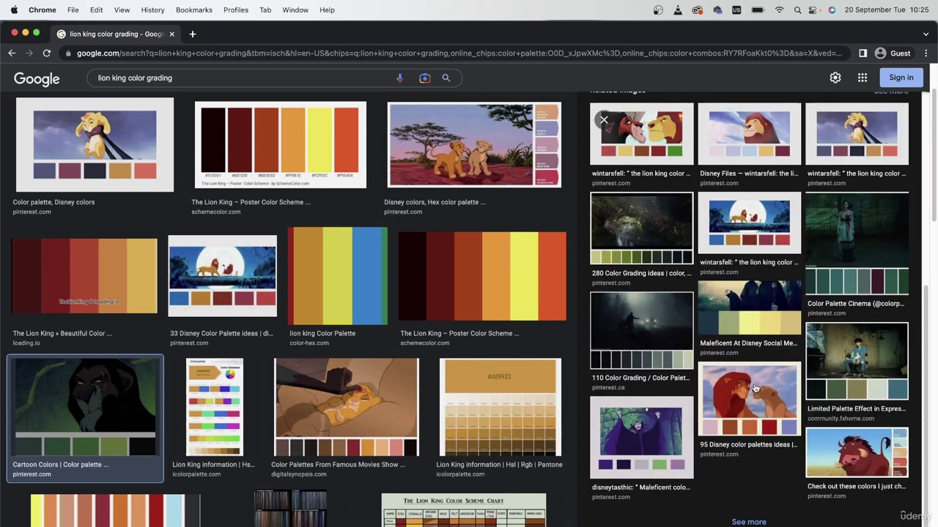
left_click(713, 393)
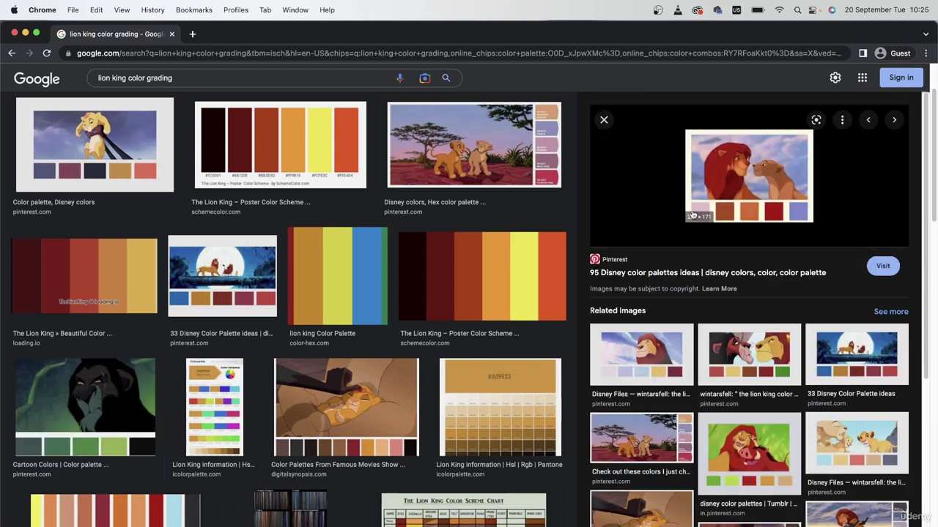